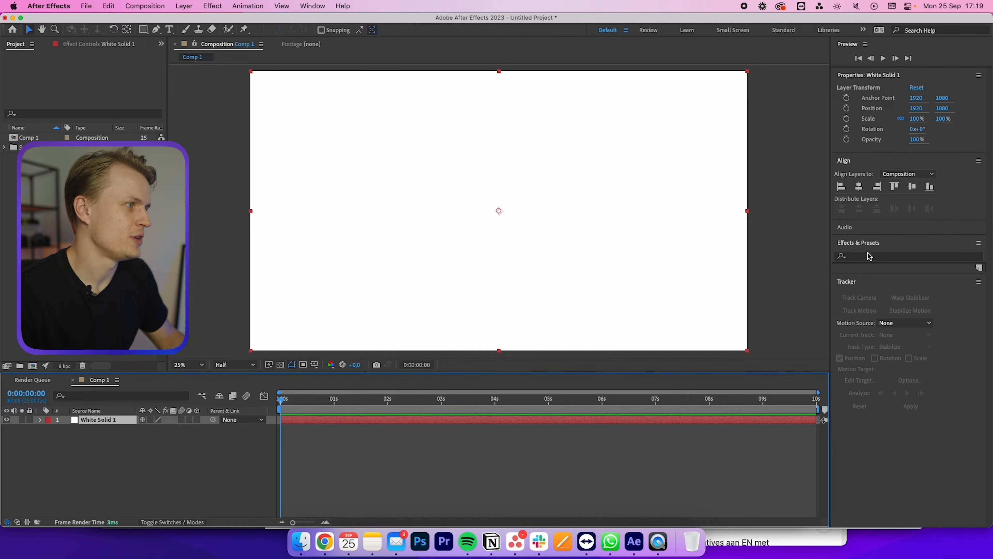
Apply the Gradient Ramp effect to the white solid, with a radial ramp starting at the composition's centre.
type("gradient")
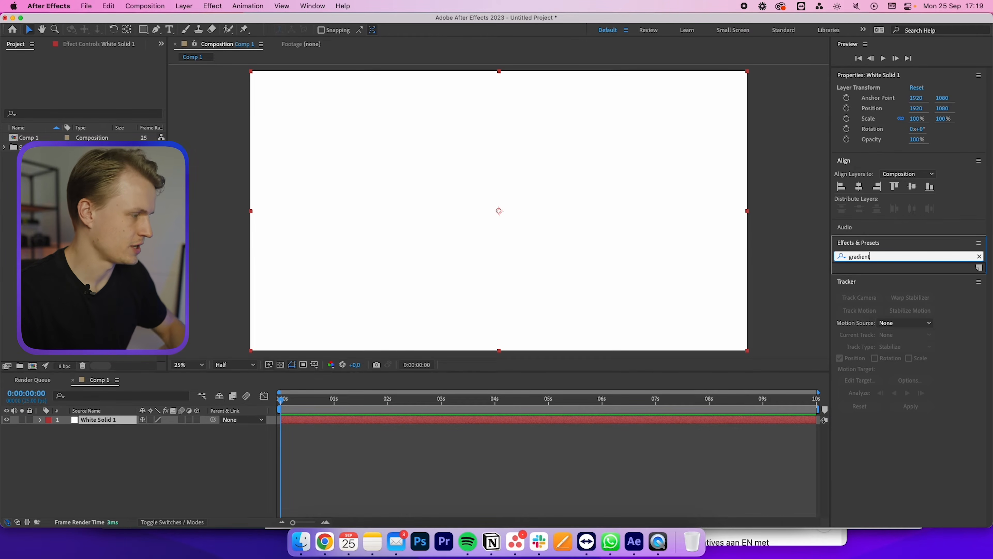
key("Return")
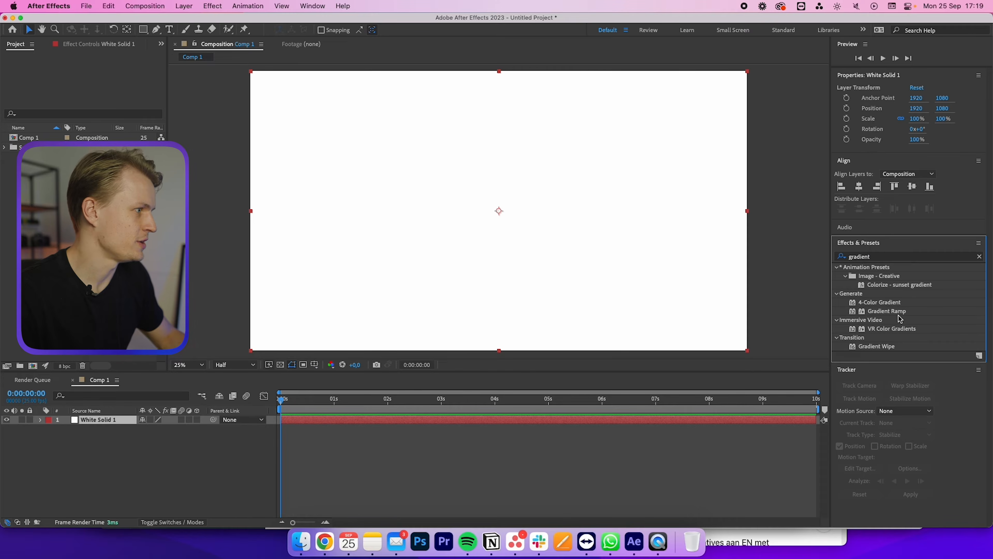
double_click(886, 311)
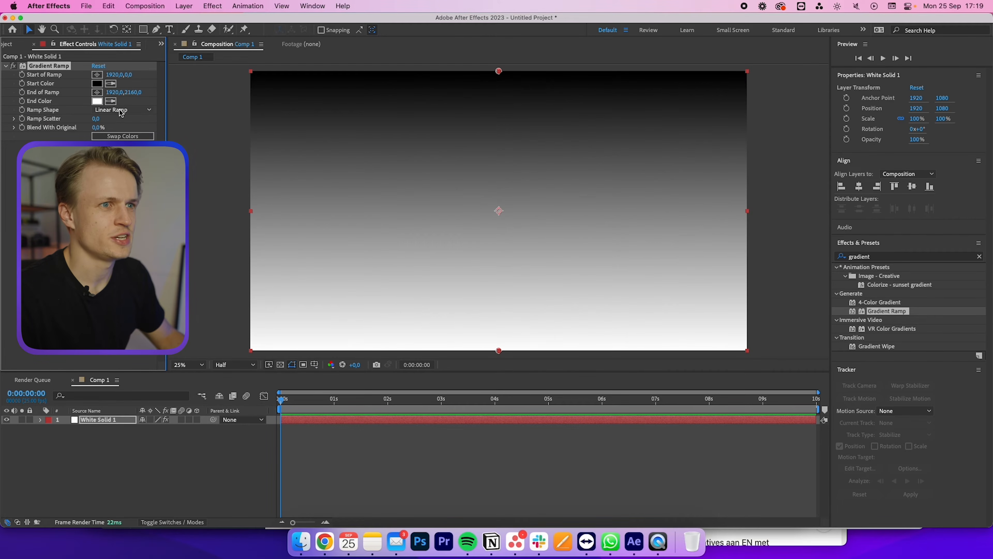
left_click_drag(499, 71, 499, 210)
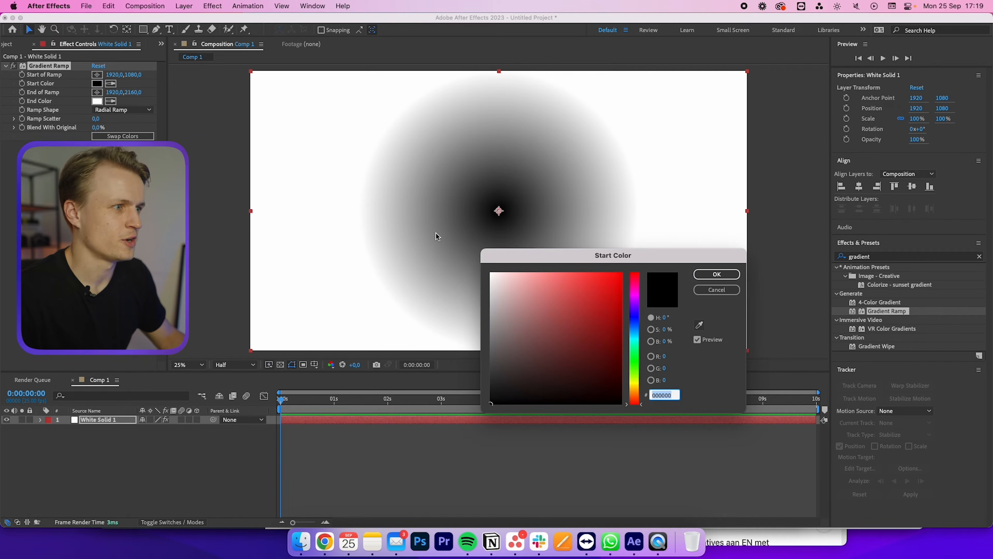
Change the gradient's start color to a bright blue.
left_click(635, 314)
left_click_drag(576, 296, 601, 288)
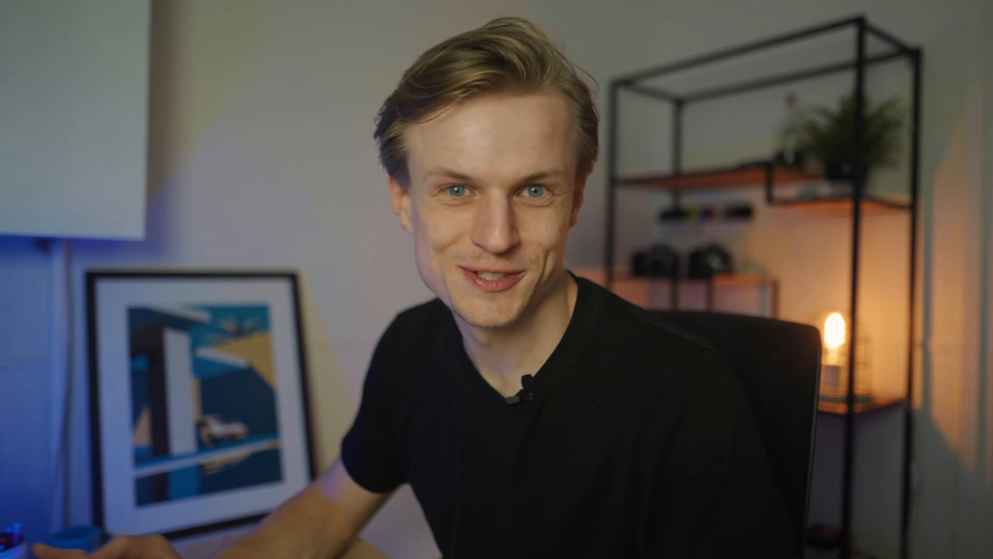
left_click(717, 274)
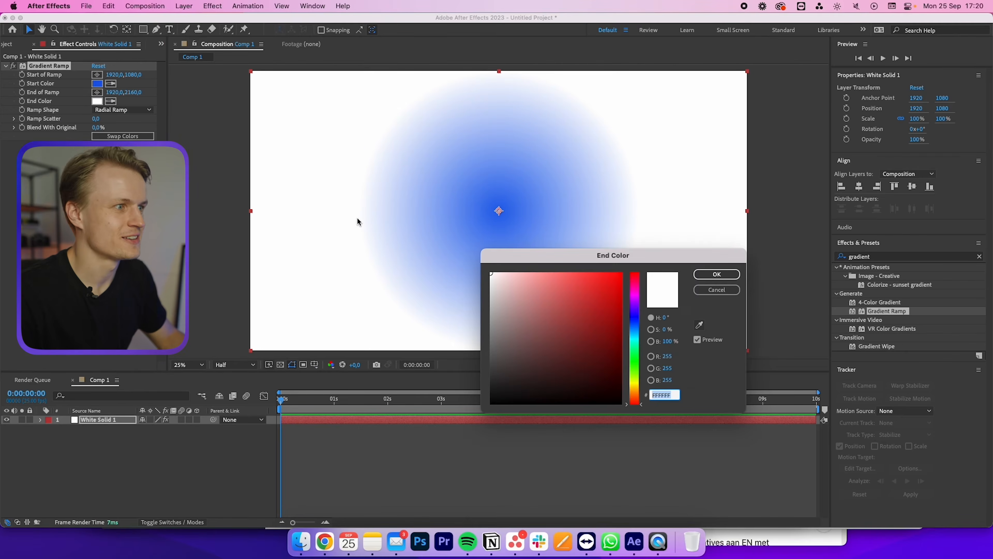
Change the gradient's end color to a deep, saturated blue.
left_click(634, 316)
left_click(594, 313)
left_click_drag(594, 312, 604, 298)
left_click(717, 274)
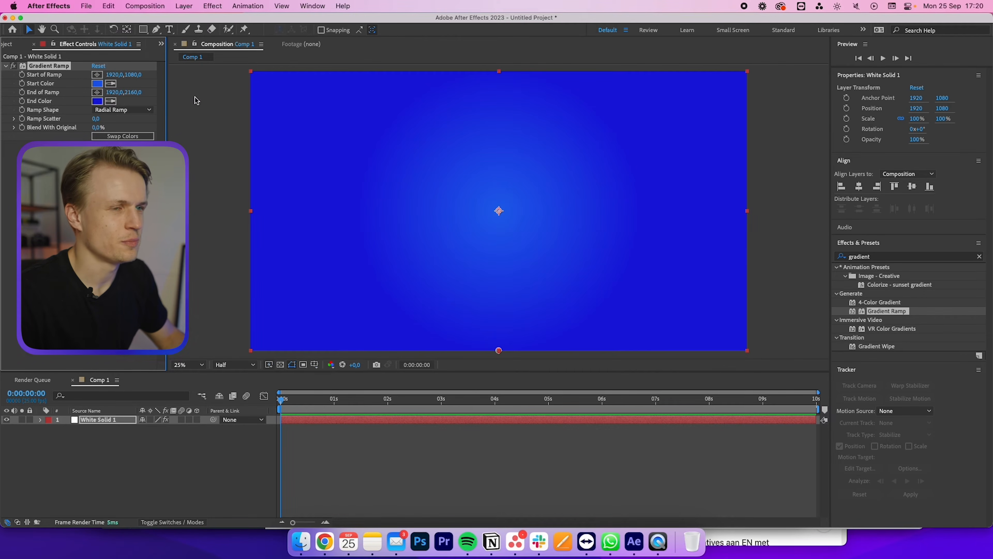
Darken the gradient's start color to 1A4CC3 and set Ramp Scatter to 32.
left_click(97, 83)
left_click_drag(606, 286, 604, 303)
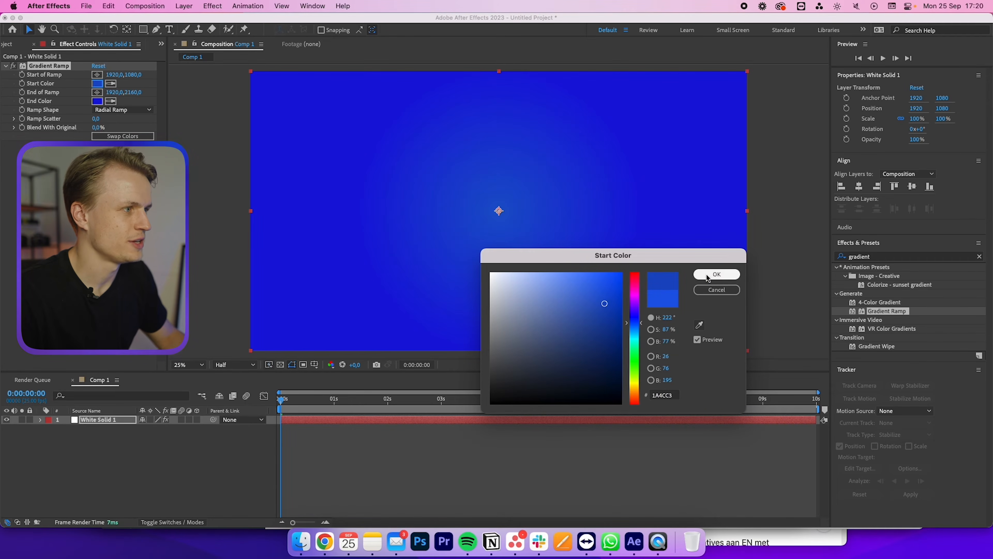
left_click(716, 275)
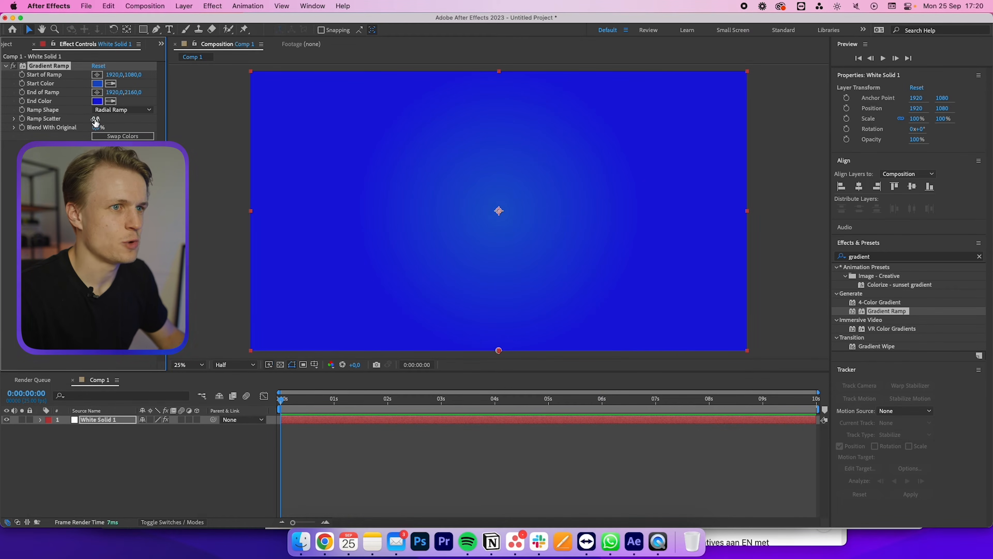
left_click_drag(96, 121, 267, 125)
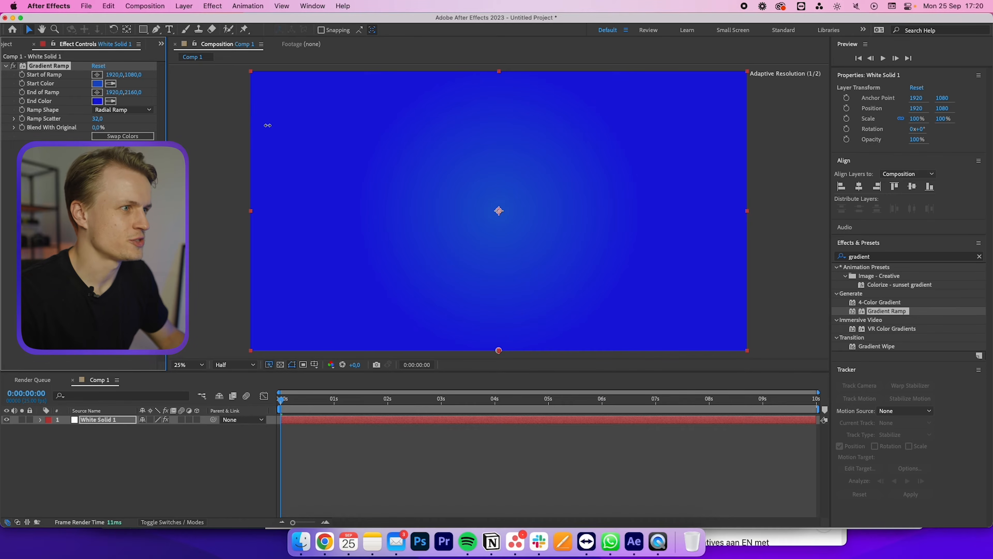
left_click(575, 456)
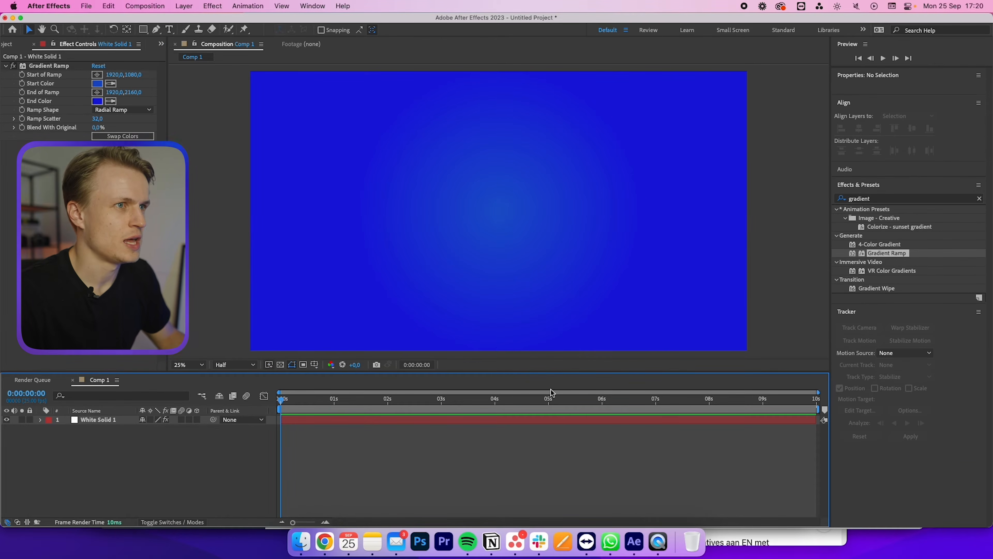
Add a second white solid layer at 3840 × 2160 px above the gradient background.
left_click(184, 6)
mouse_move(270, 21)
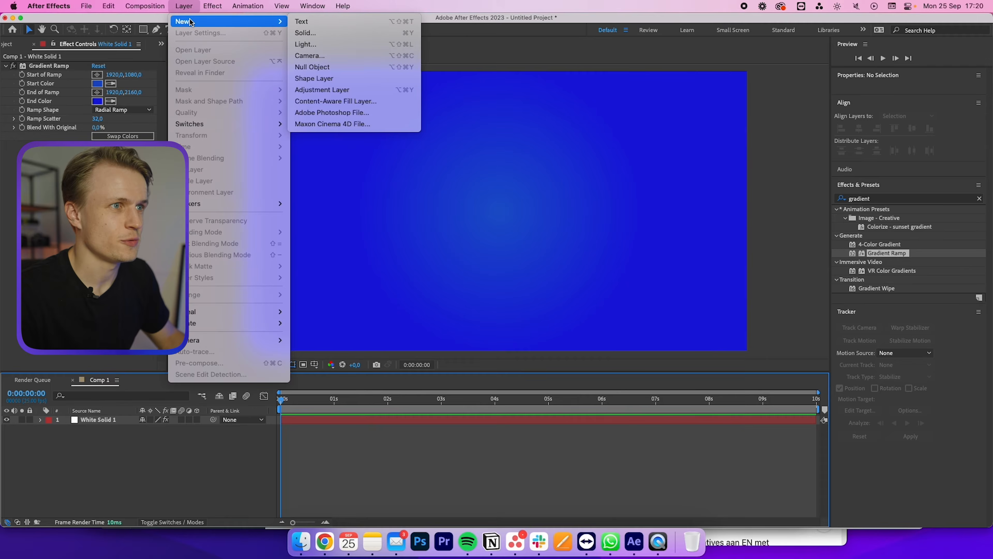
left_click(326, 34)
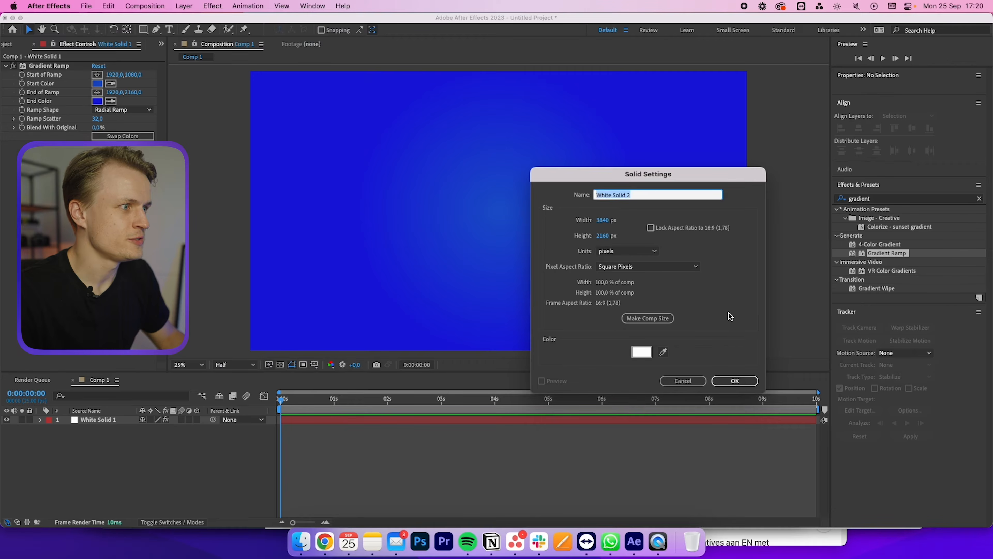
left_click(734, 382)
Apply the Grid effect to the new solid and reduce the horizontal Corner value to narrow the grid cells.
left_click(900, 256)
type("grid")
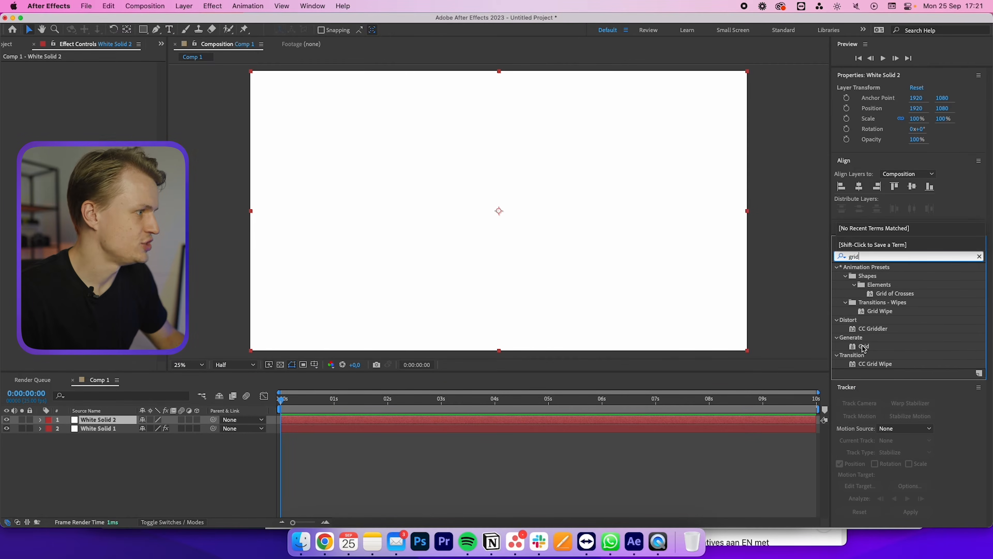
double_click(864, 346)
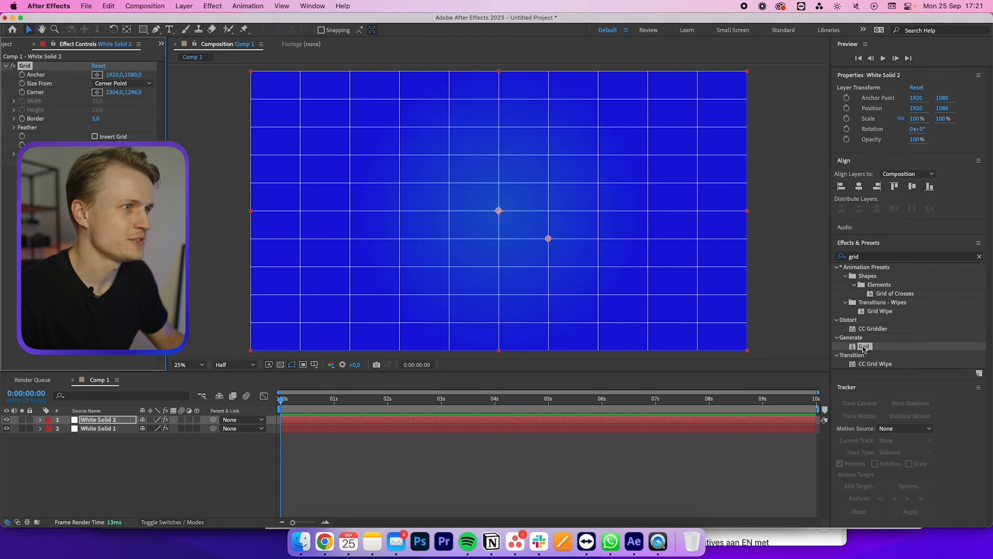
left_click_drag(111, 92, 84, 96)
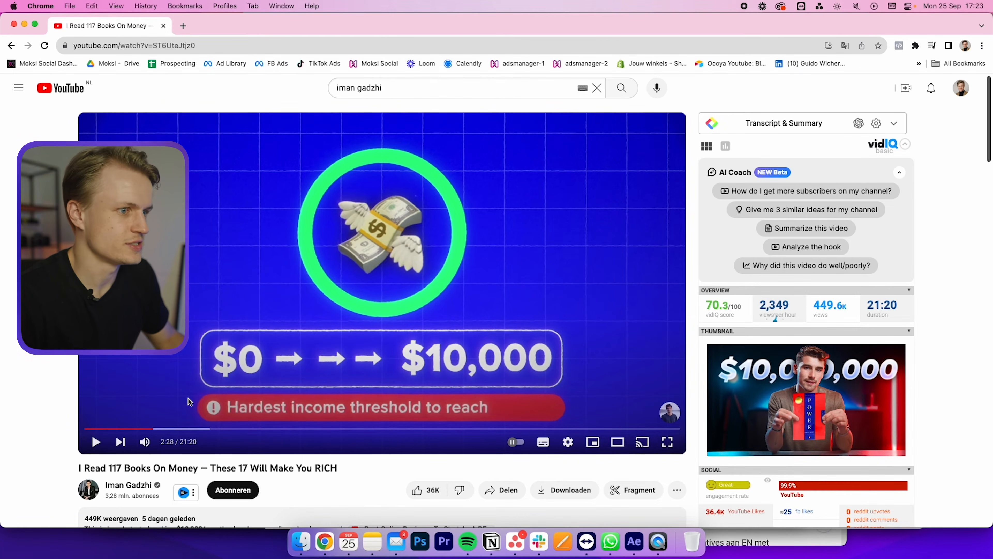
Draw a circle about 948 px across in the upper middle of the composition and set its fill to None.
scroll(530, 379, "up", 1)
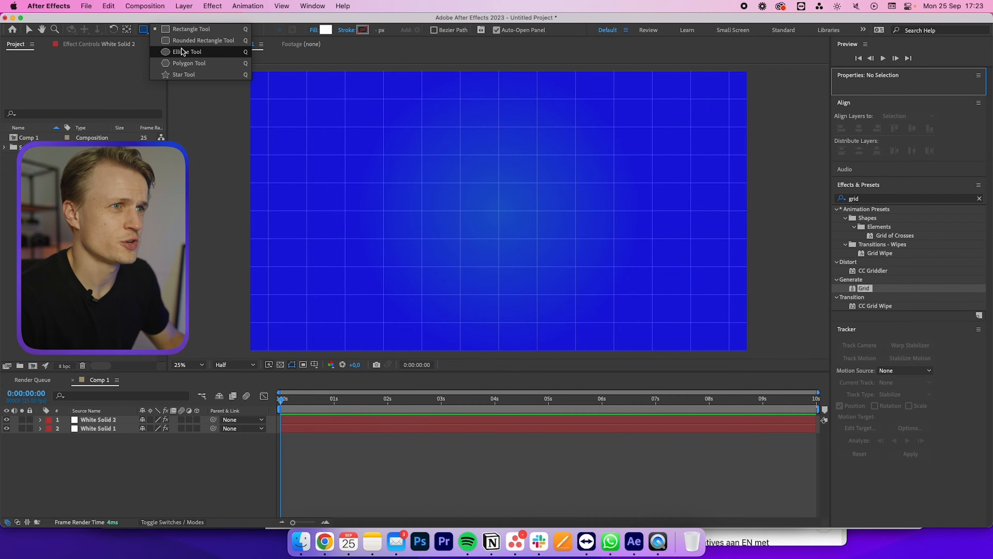
left_click(196, 52)
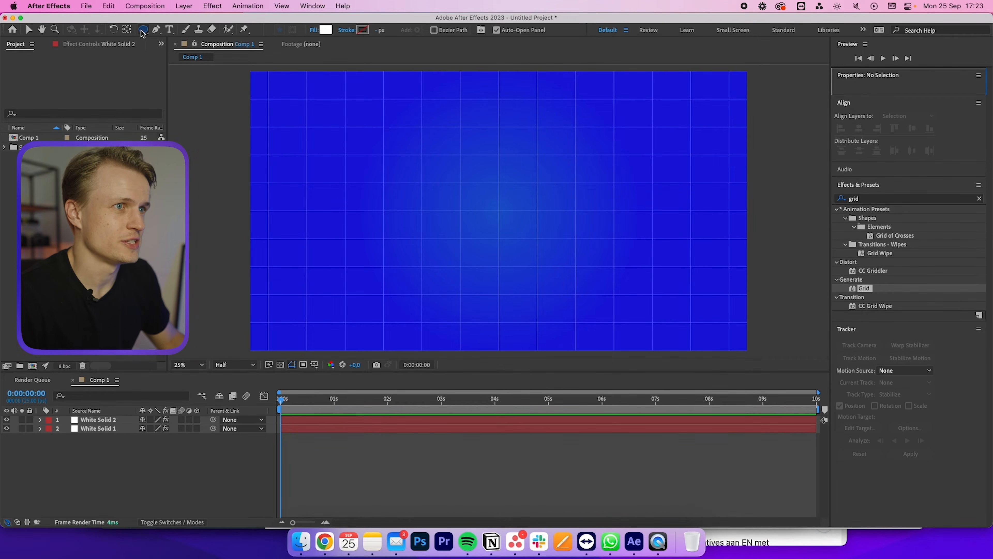
left_click_drag(450, 111, 571, 216)
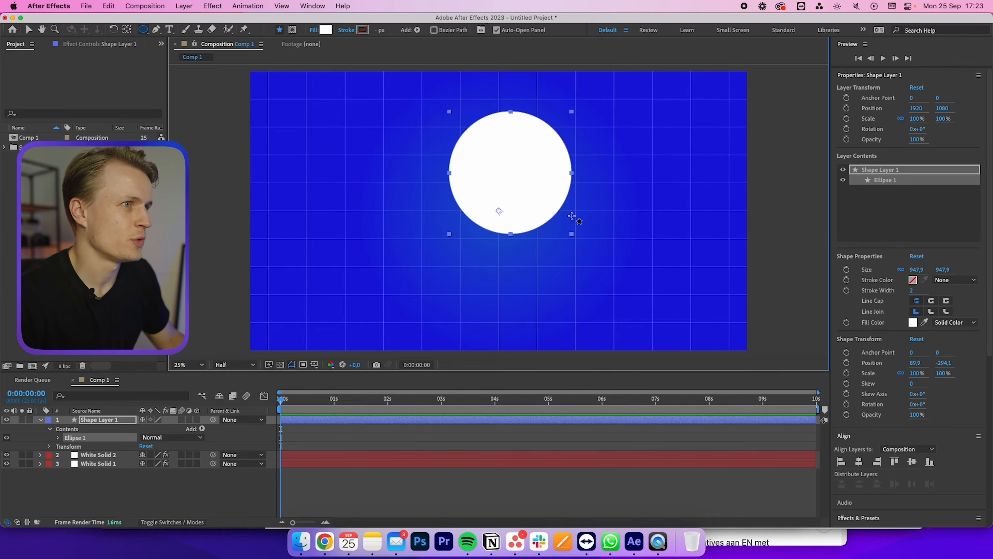
left_click(317, 31)
left_click(445, 248)
left_click(529, 307)
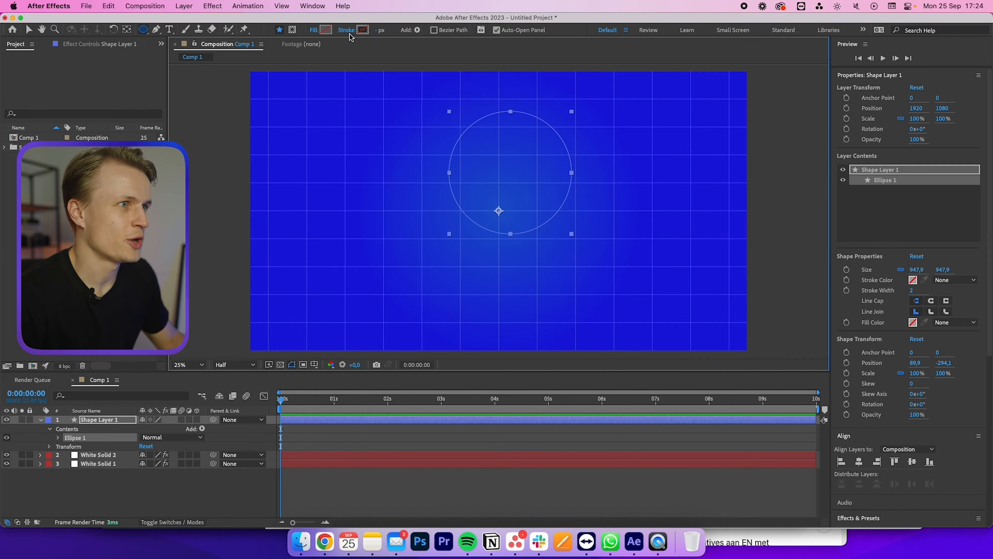
Give the circle a solid-color stroke 110 px wide.
left_click(348, 31)
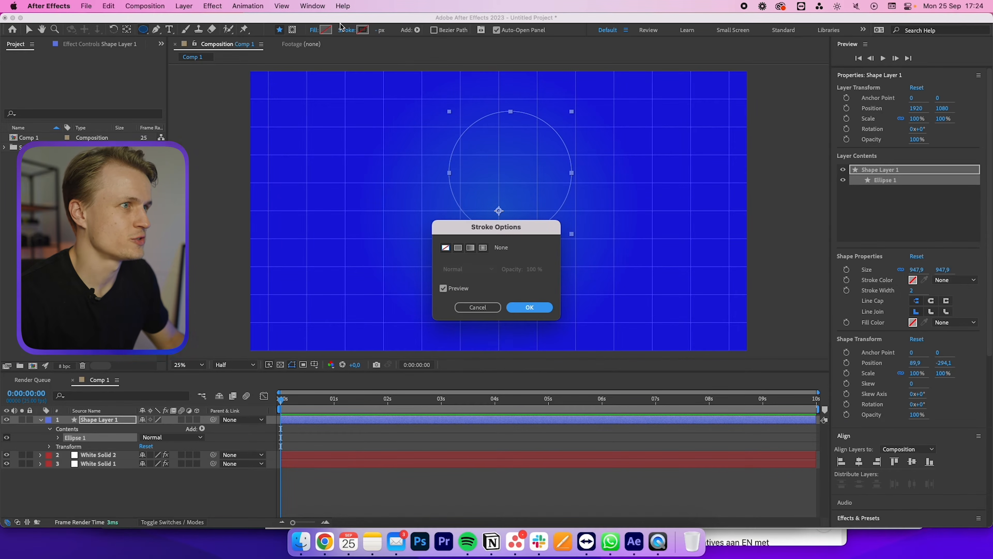
left_click(458, 247)
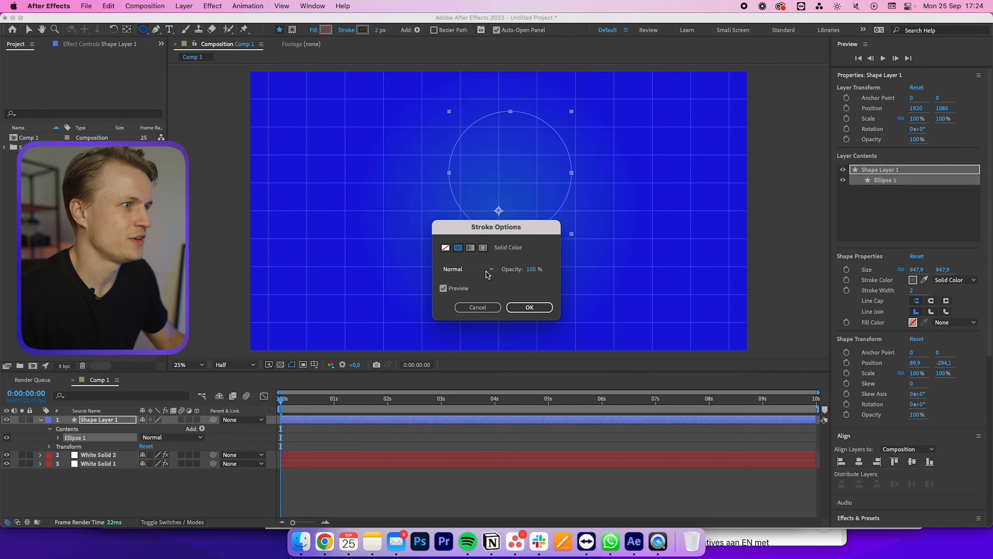
left_click(529, 308)
left_click_drag(377, 33, 442, 36)
mouse_move(381, 31)
left_mouse_down()
mouse_move(367, 32)
mouse_move(382, 31)
left_mouse_up()
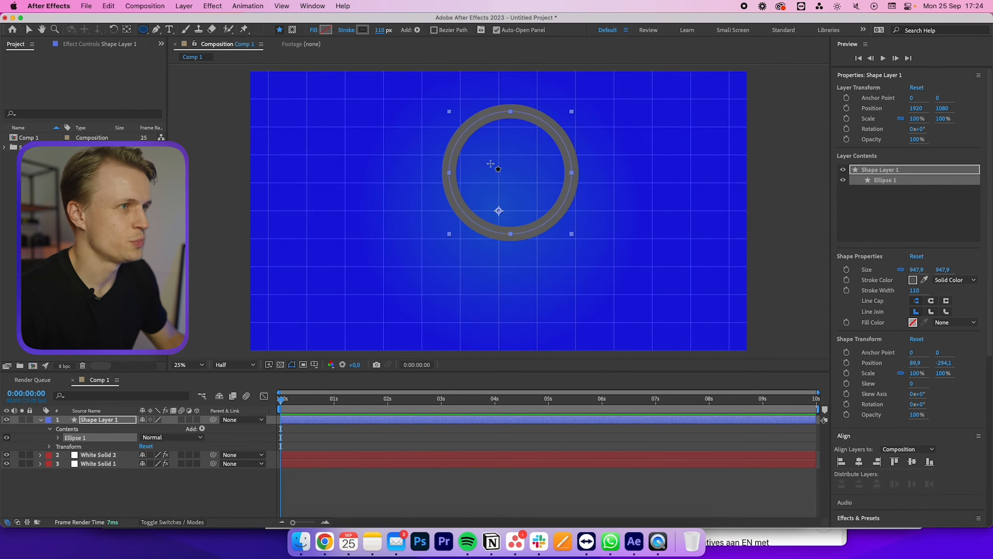
Change the circle's stroke color to bright green and centre the shape horizontally in the composition.
key("v")
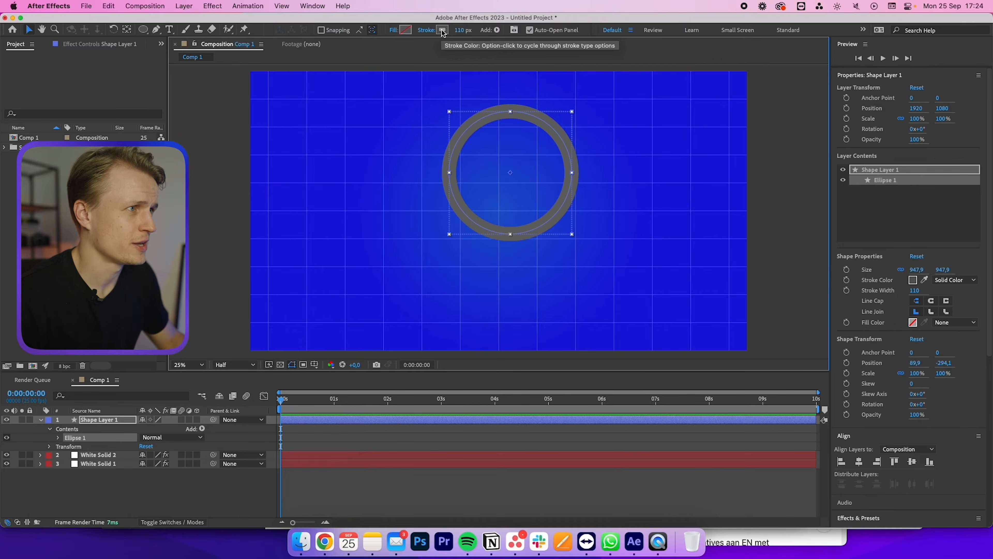
left_click(442, 30)
left_click(635, 360)
mouse_move(596, 330)
left_mouse_down()
mouse_move(603, 286)
mouse_move(583, 281)
left_mouse_up()
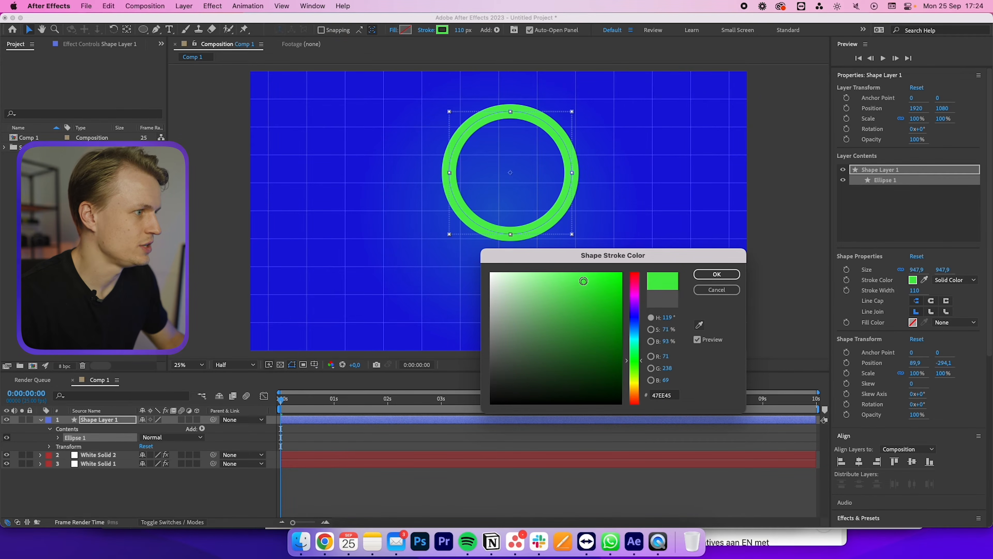
key("Return")
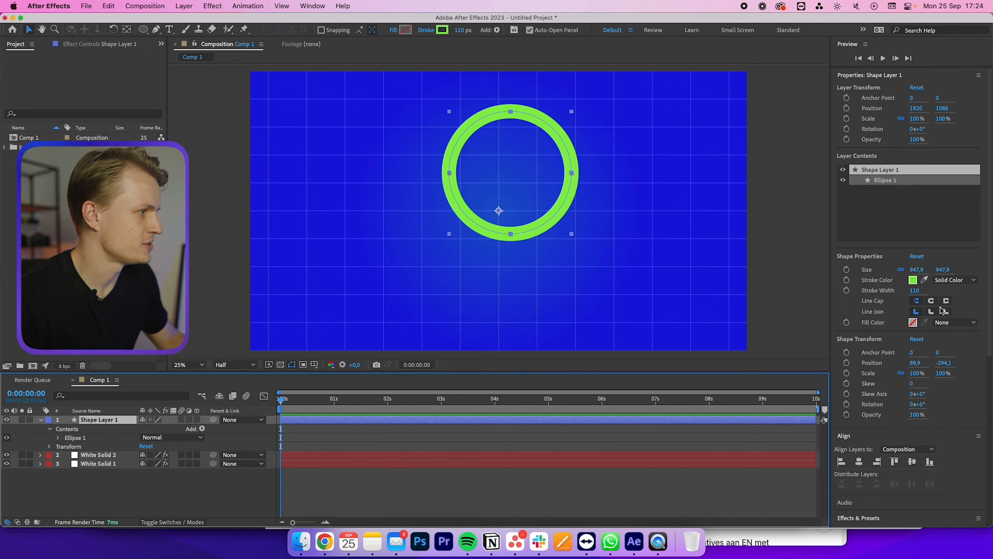
left_click(859, 465)
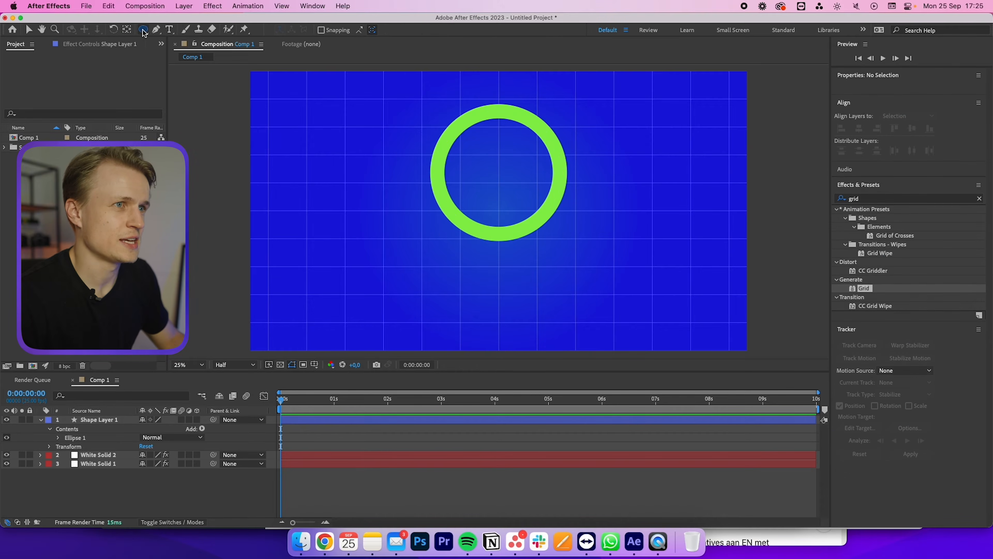
Draw a rounded rectangle about 2121 × 469 px below the circle.
left_click(144, 30)
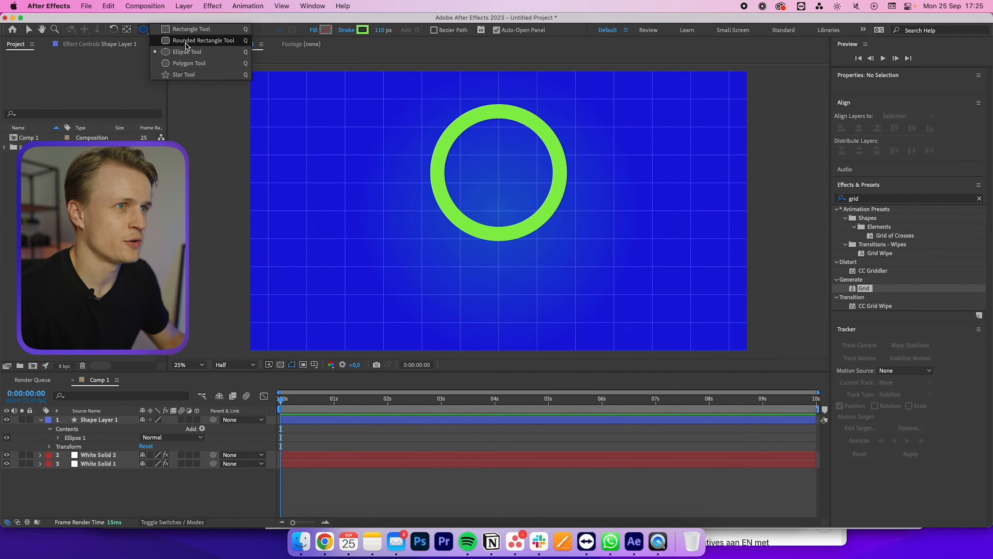
left_click(206, 40)
left_click_drag(369, 260, 643, 320)
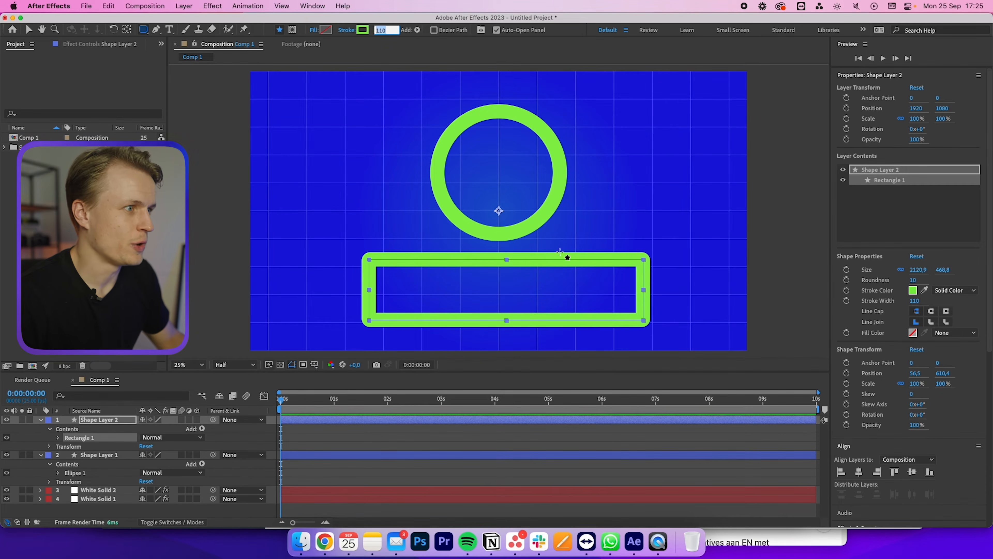
Thin the rounded rectangle's stroke, trying 40 px and smaller widths before settling on 15 px.
type("40")
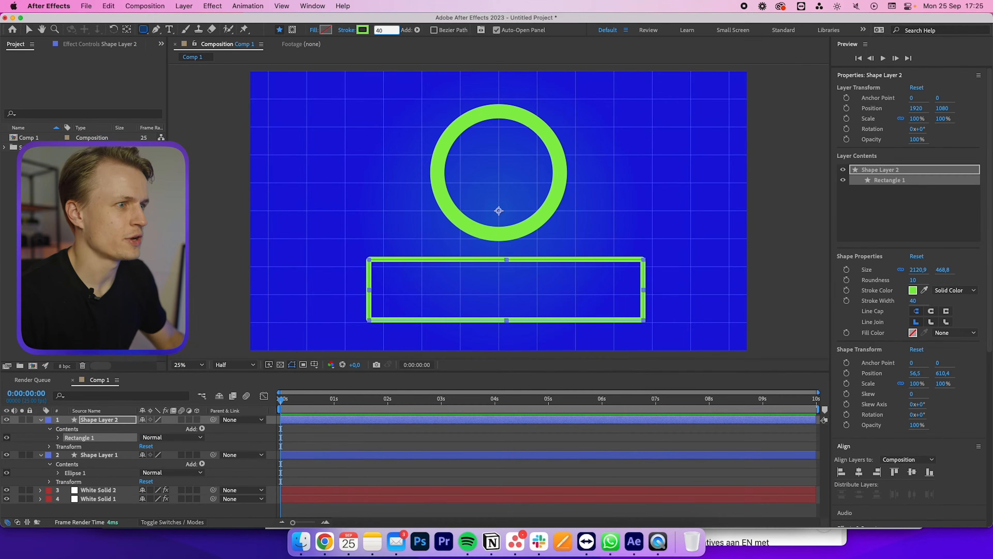
double_click(379, 30)
type("20")
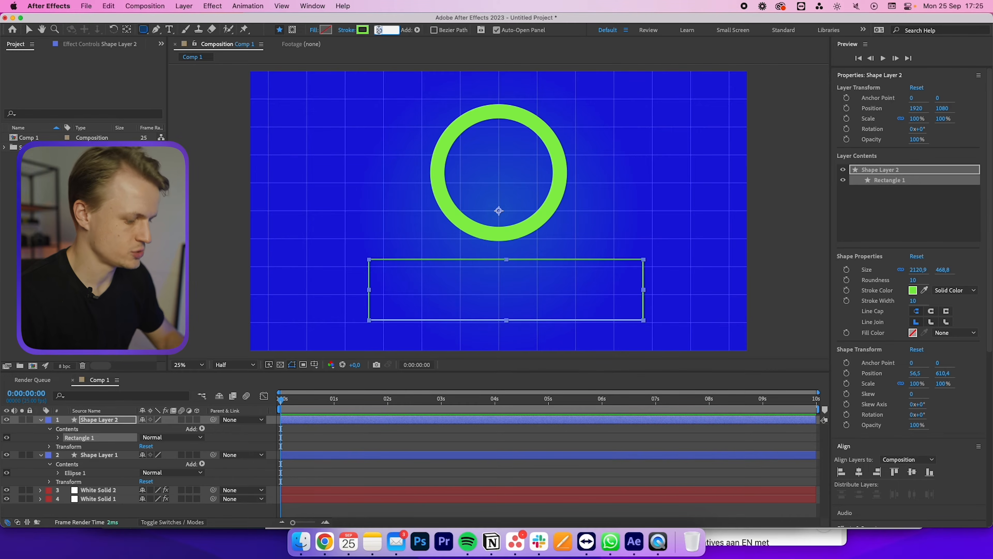
type("15")
key("Return")
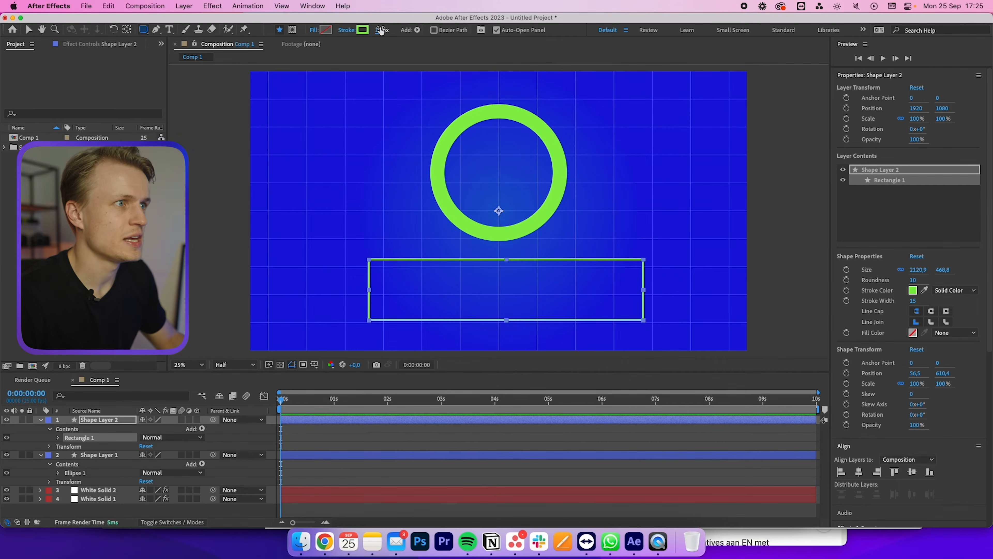
Change the rounded rectangle's stroke color to white and set its corner roundness to 90.
left_click(359, 30)
left_click_drag(522, 295, 343, 218)
key("Return")
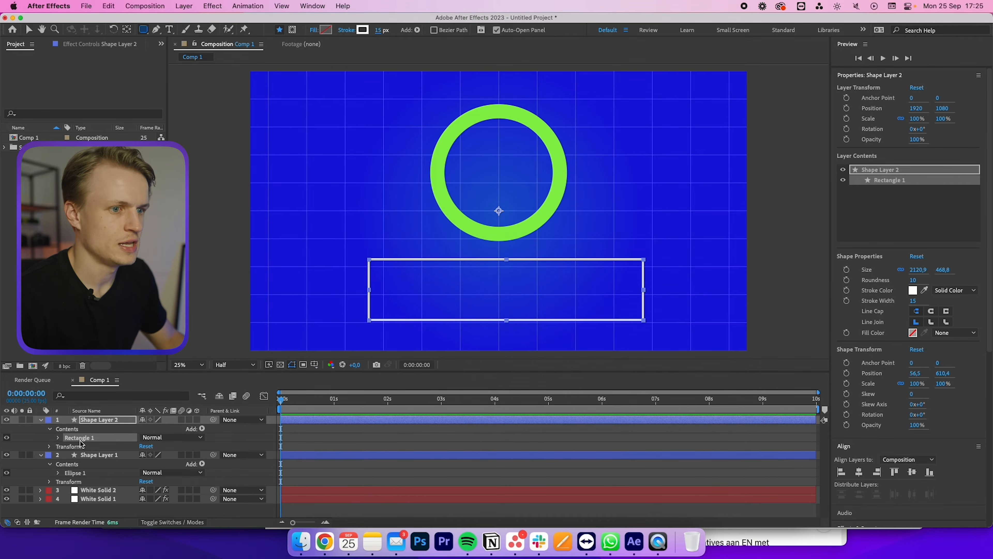
left_click(58, 438)
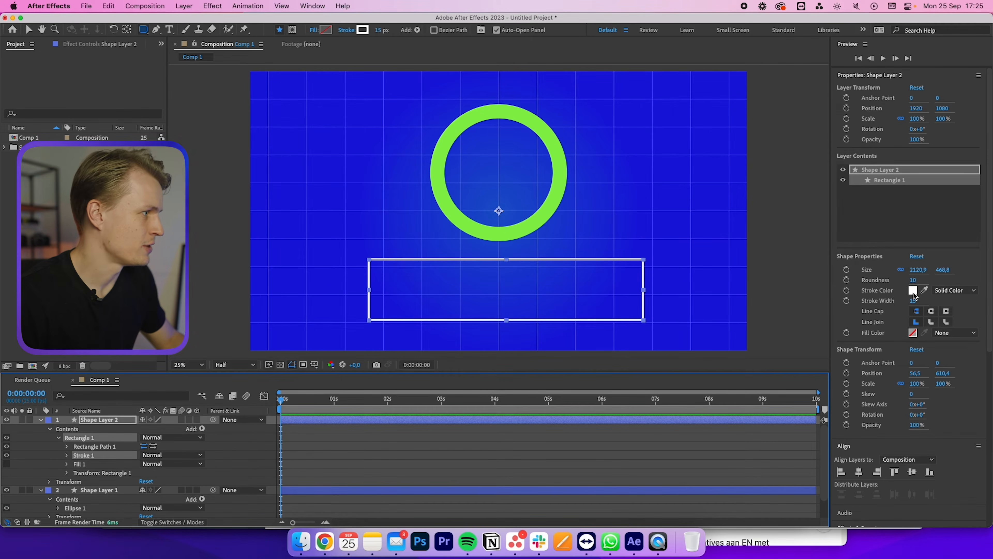
left_click_drag(913, 281, 954, 282)
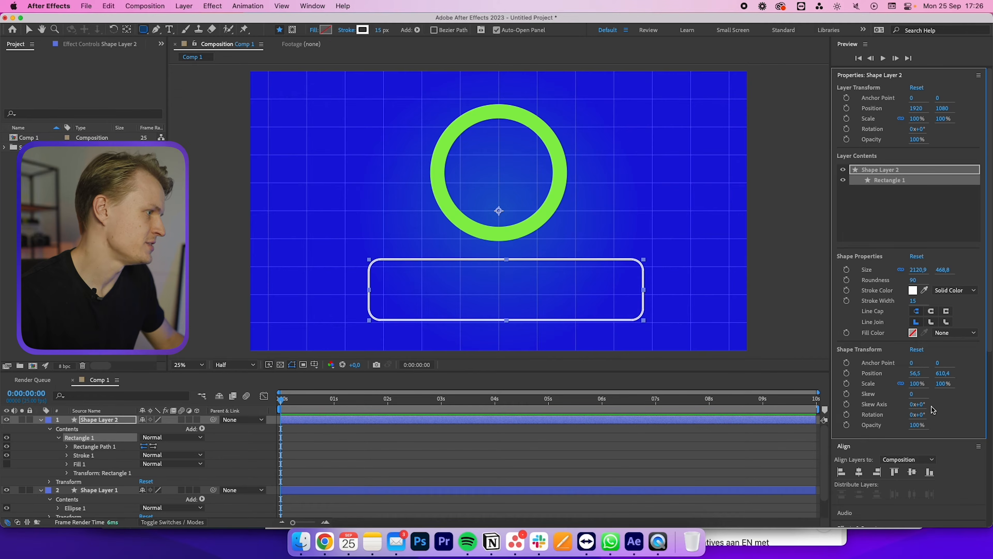
Centre the white rounded frame horizontally in the composition and shift the green ring upward.
left_click(860, 472)
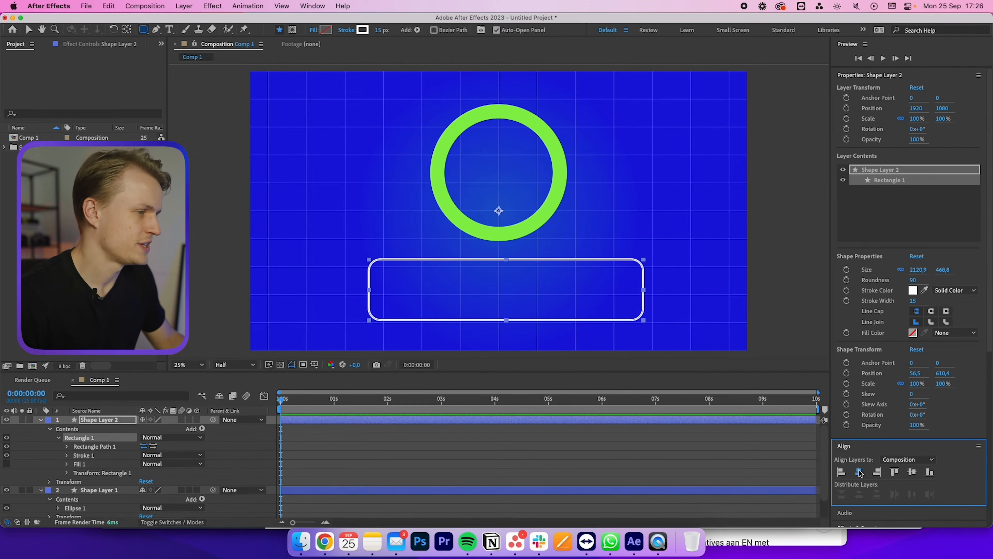
key("v")
left_click(541, 216)
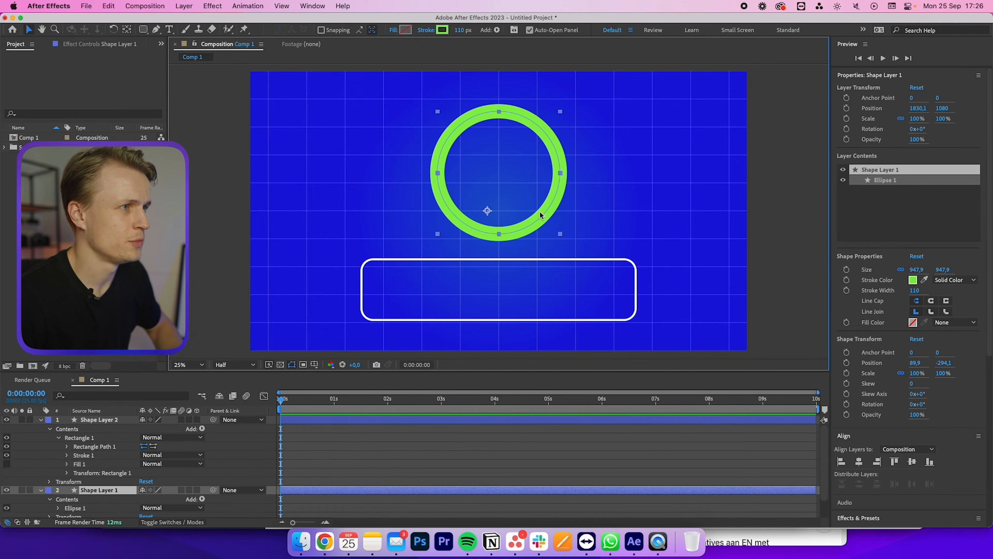
key("shift+Up")
key("shift+Up")
key("shift+Up")
Move the white rounded frame up beneath the green ring to a vertical position of 936.
left_click(587, 261)
key("Up")
key("Up")
key("Up")
key("Up")
key("Up")
key("Up")
key("Up")
key("Up")
key("Up")
key("Up")
key("Up")
key("Up")
key("Up")
key("Up")
key("Up")
key("Up")
key("Up")
key("Up")
key("Up")
key("Up")
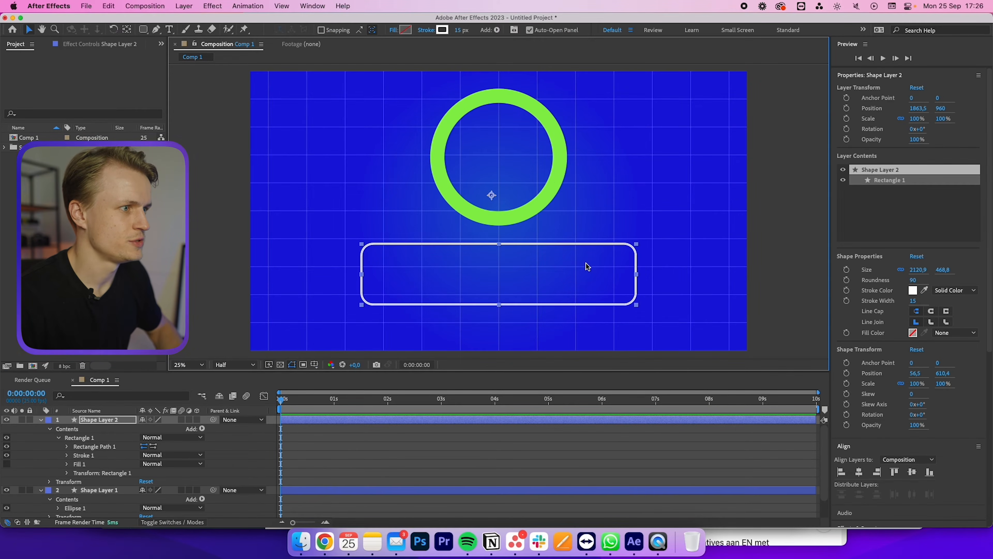
Set the white rounded frame's stroke width to 10 px.
left_click(917, 301)
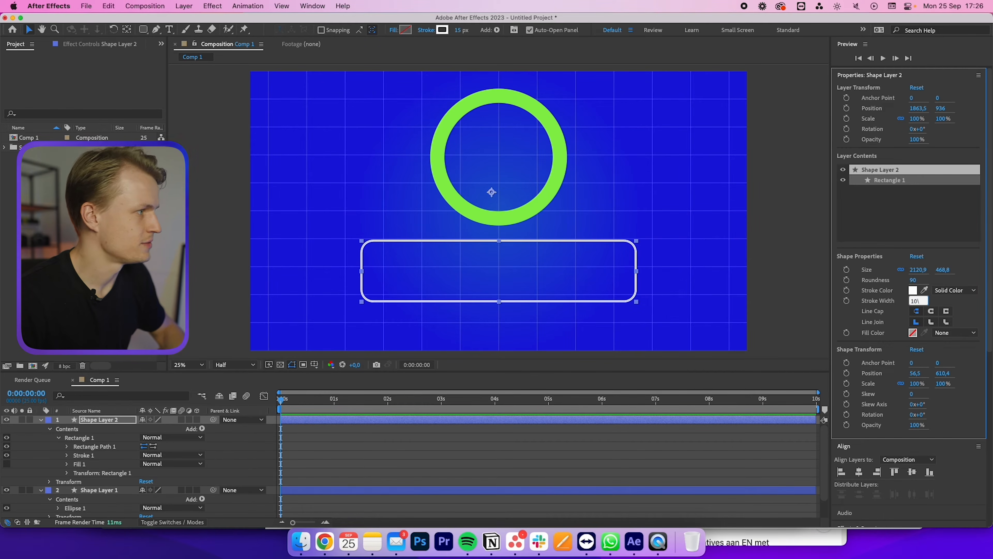
type("10")
key("Return")
Draw a thin rounded rectangle about 2119 × 132 px below the white frame as a new shape layer.
left_click(401, 344)
left_click(143, 29)
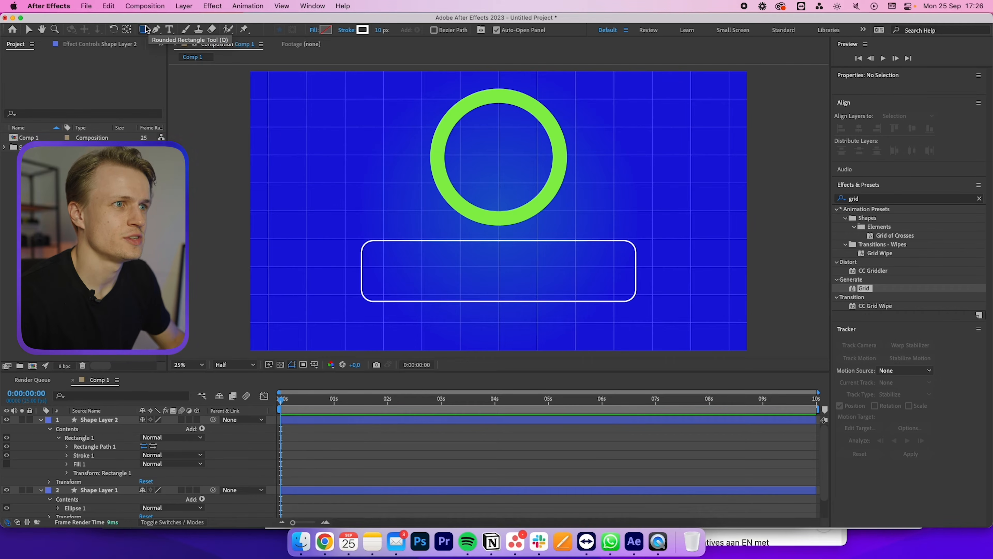
left_click_drag(361, 312, 635, 328)
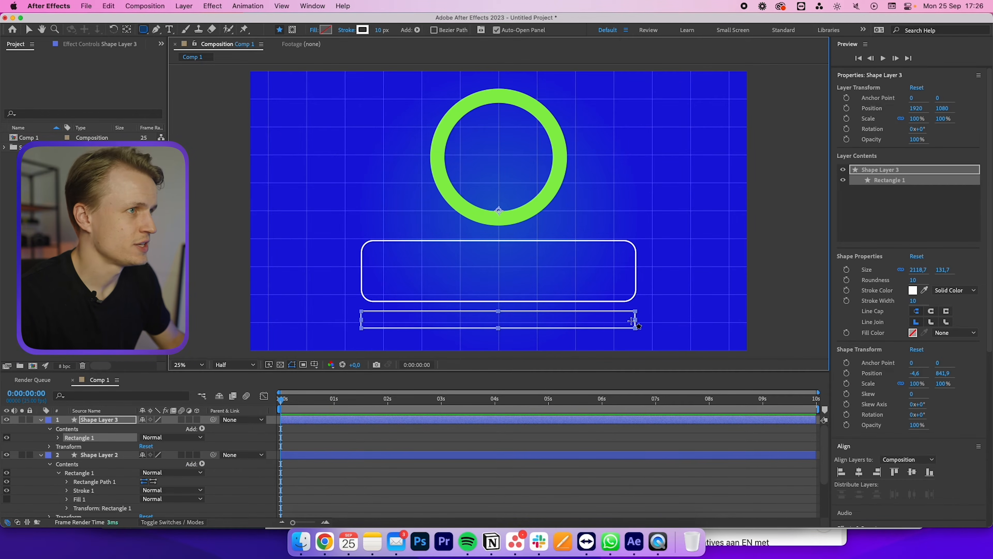
Set the new bar's stroke to None and its fill to Solid Color.
left_click(352, 35)
left_click(446, 247)
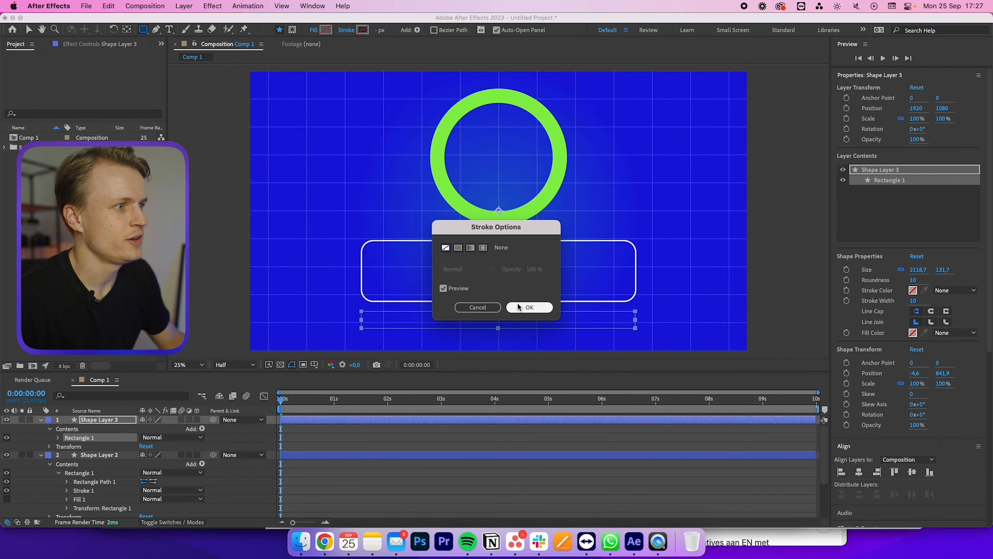
left_click(528, 307)
left_click(316, 35)
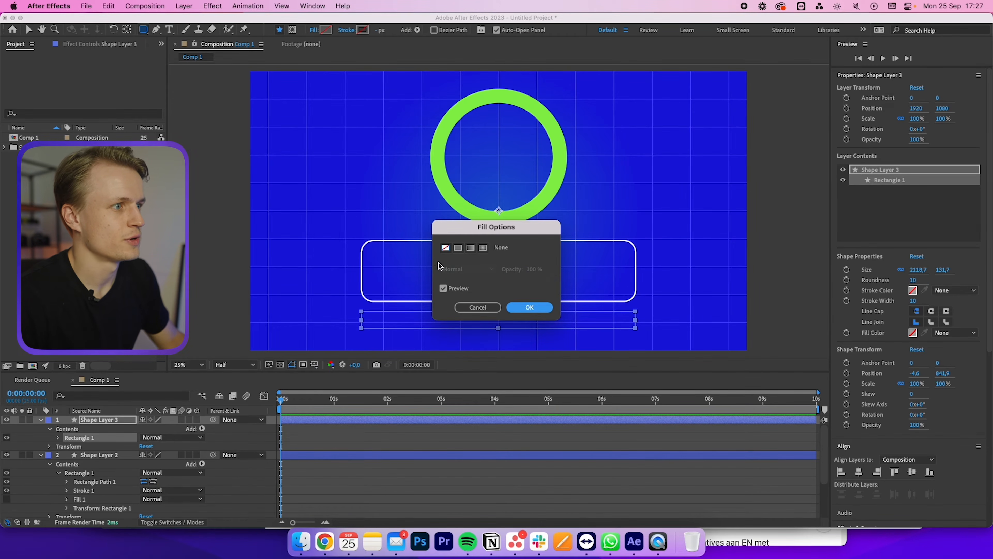
left_click(459, 248)
left_click(529, 307)
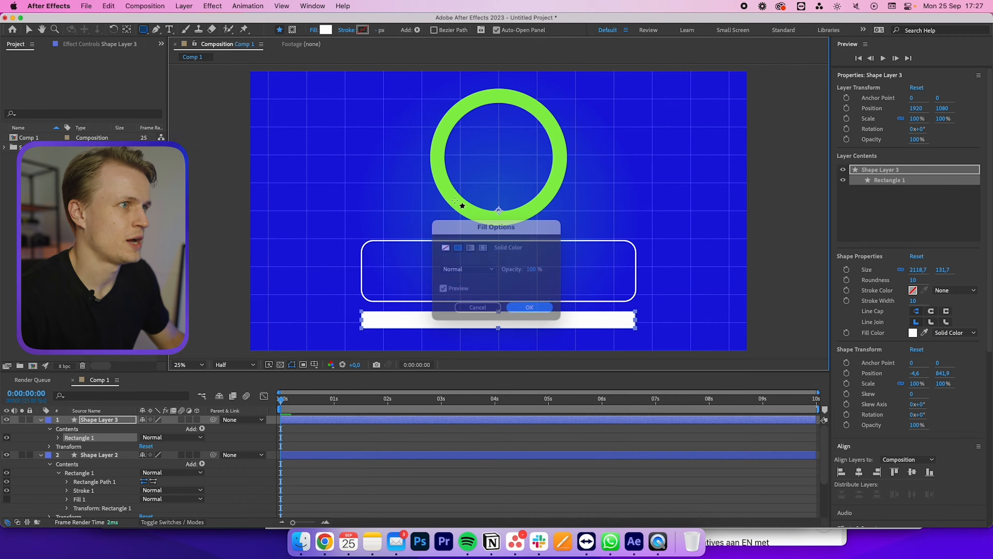
Set the bar's fill color to red D11111 and its corner roundness to 60.
left_click(326, 29)
left_click_drag(593, 282, 606, 297)
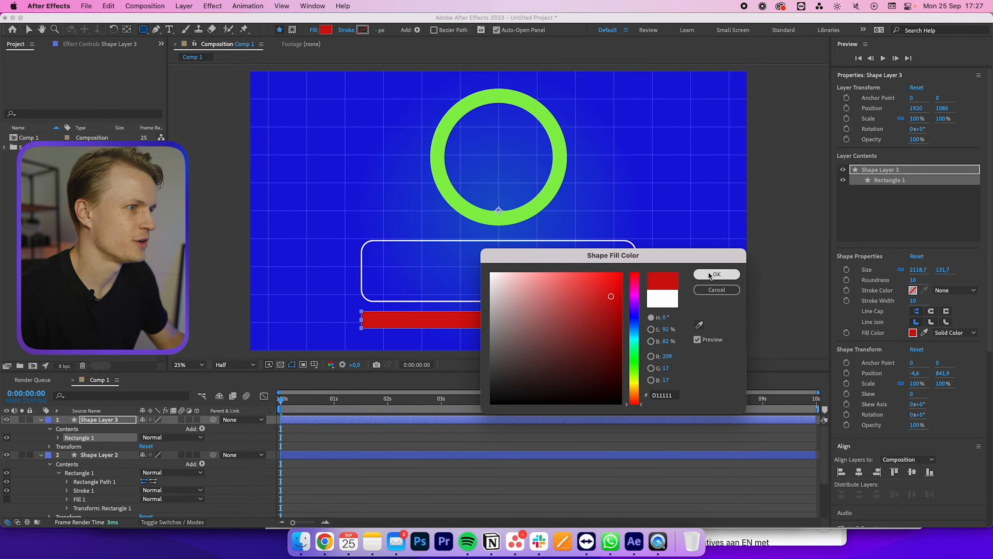
left_click(716, 274)
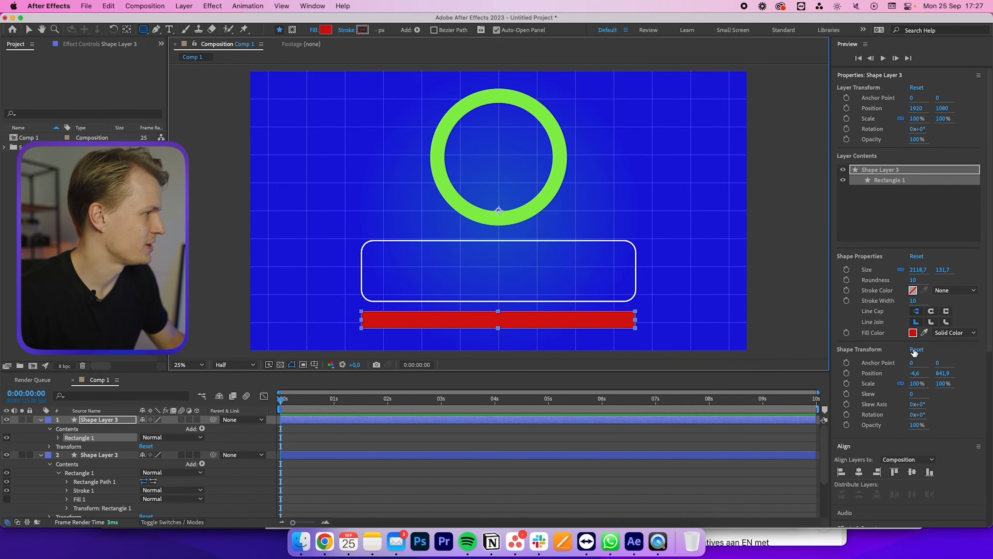
left_click(914, 280)
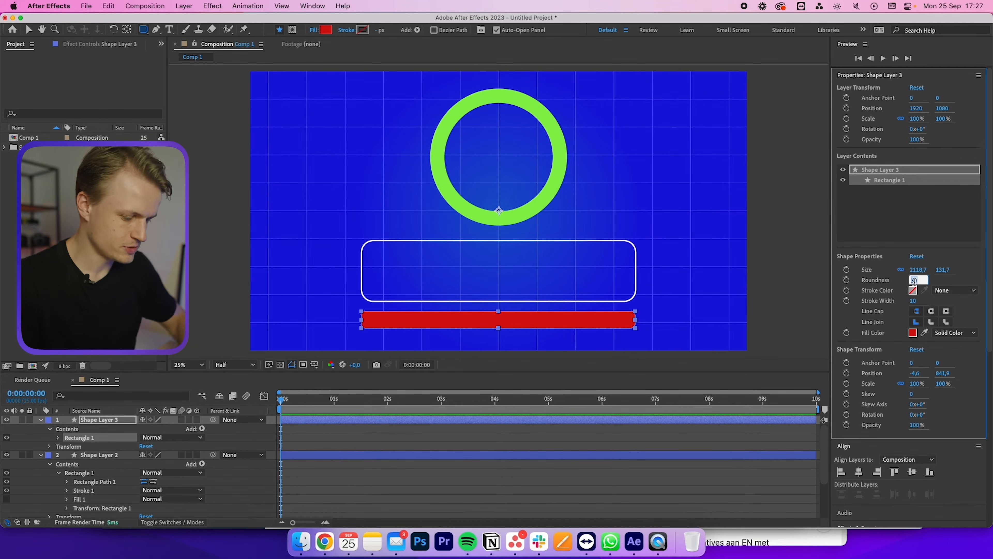
key("v")
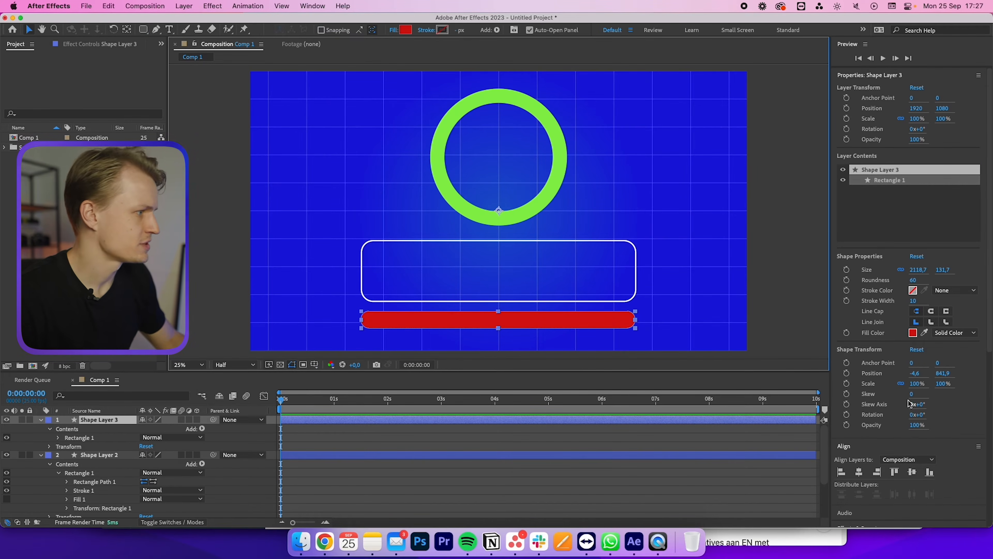
left_click(542, 464)
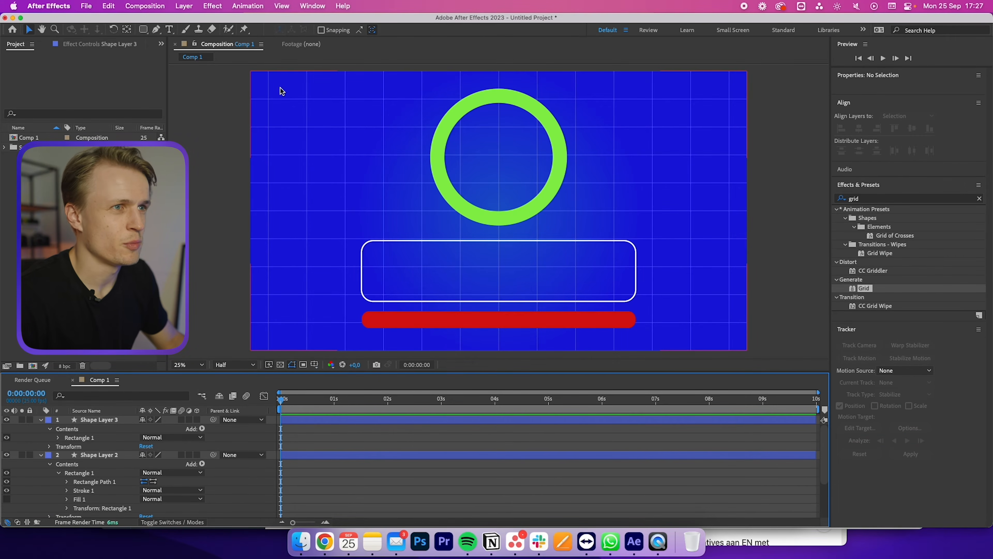
Switch to Chrome, search Google Images for "money emoji" and browse the results for a money-with-wings picture.
left_click(325, 541)
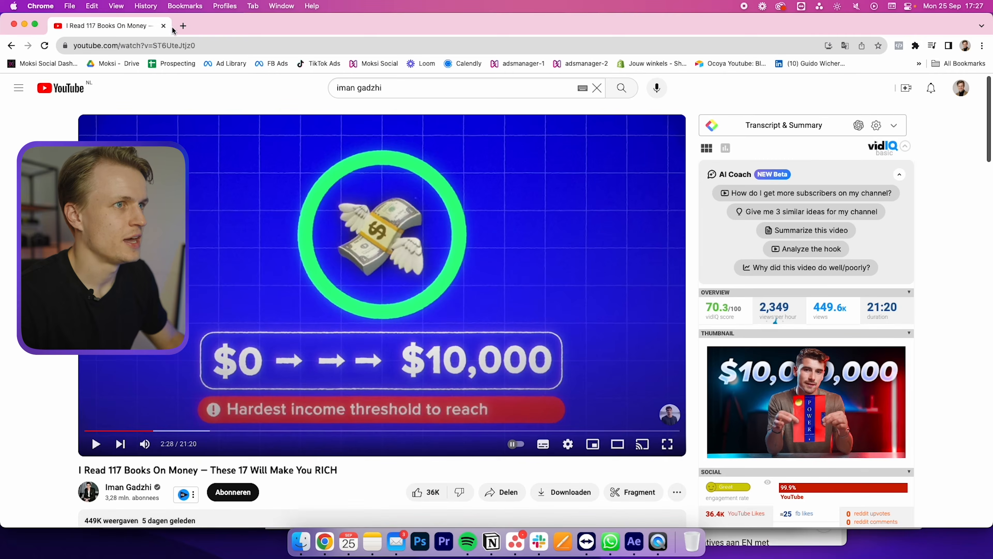
left_click(183, 26)
type("money e")
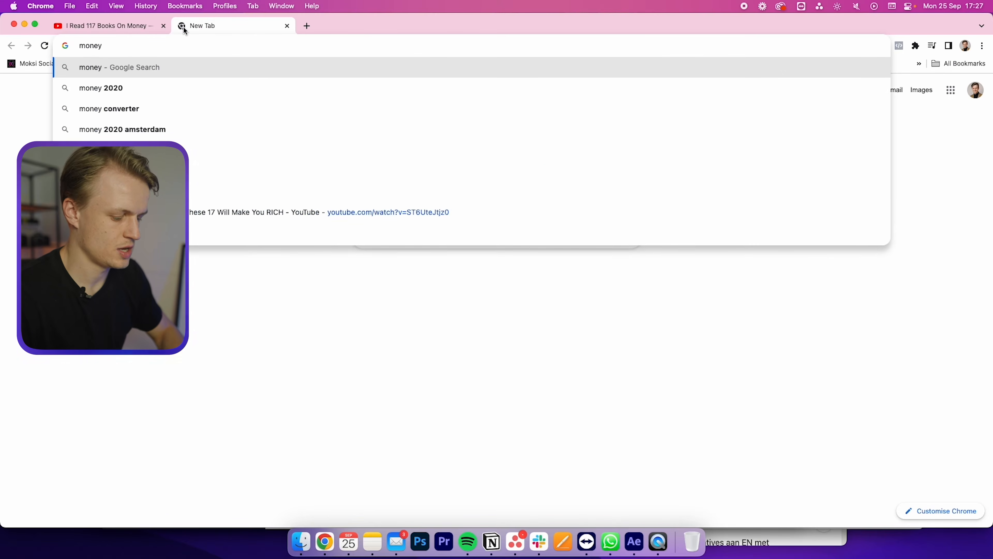
type("moji")
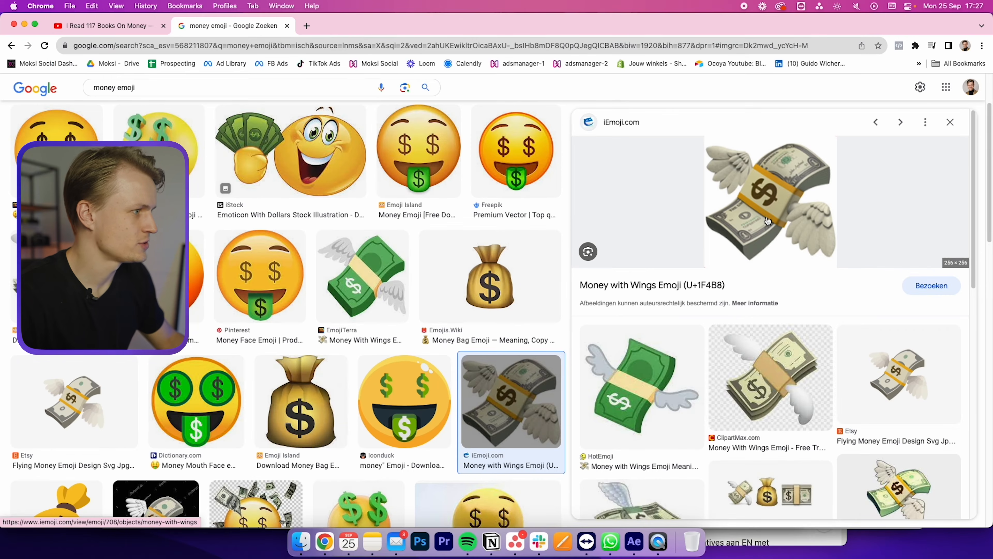
scroll(376, 287, "down", 5)
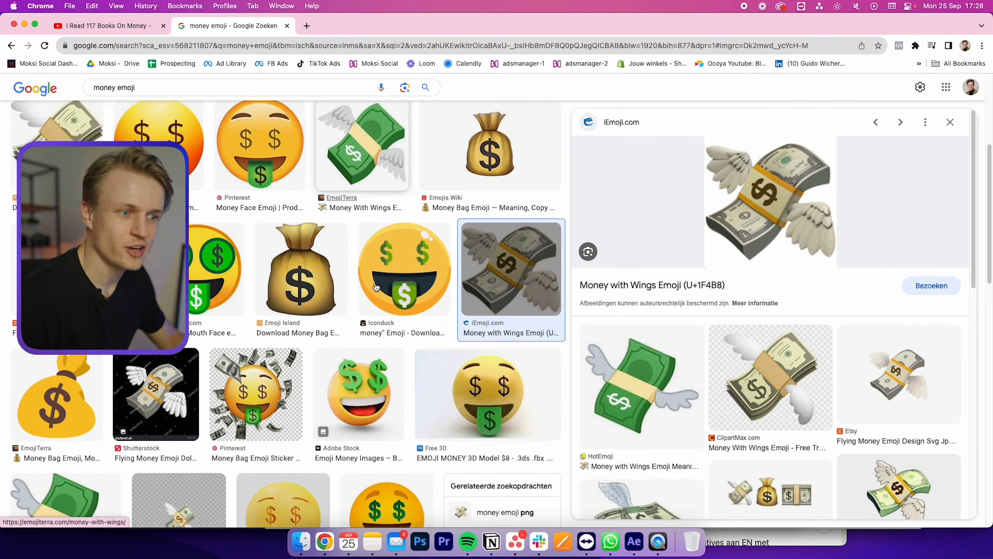
scroll(376, 287, "down", 5)
scroll(385, 306, "up", 13)
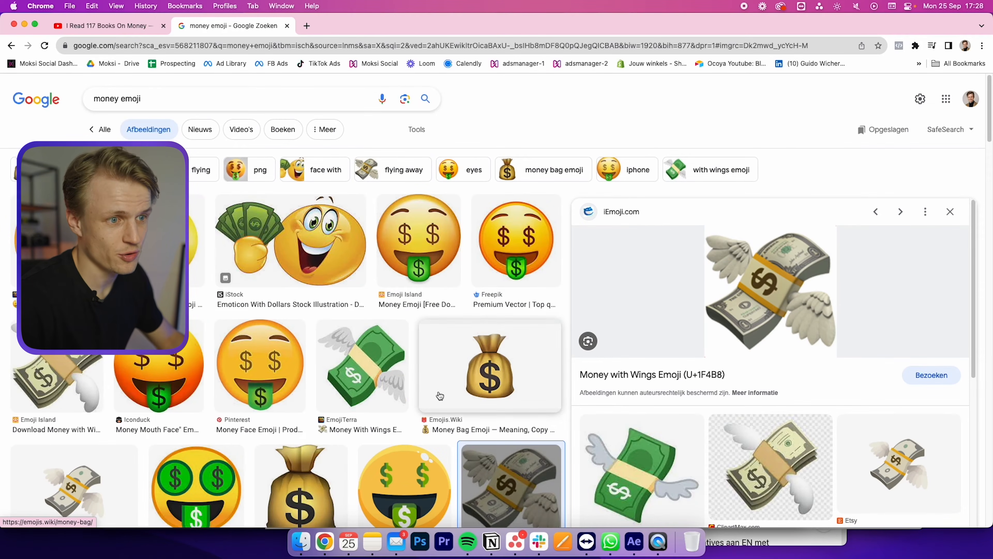
scroll(438, 392, "down", 5)
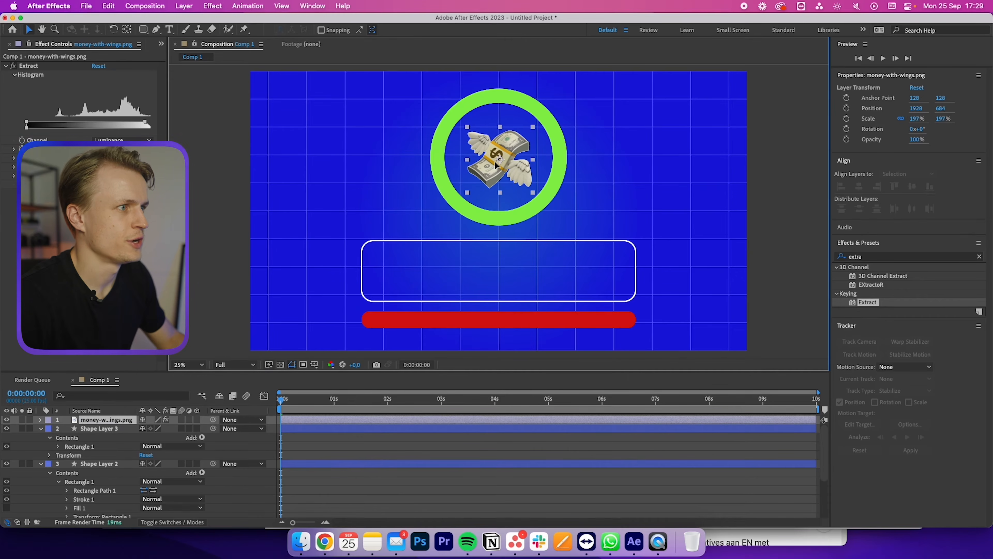
Position the money-with-wings image inside the ring at 1916, 680 and give it a Drop Shadow layer style.
left_click_drag(496, 164, 495, 164)
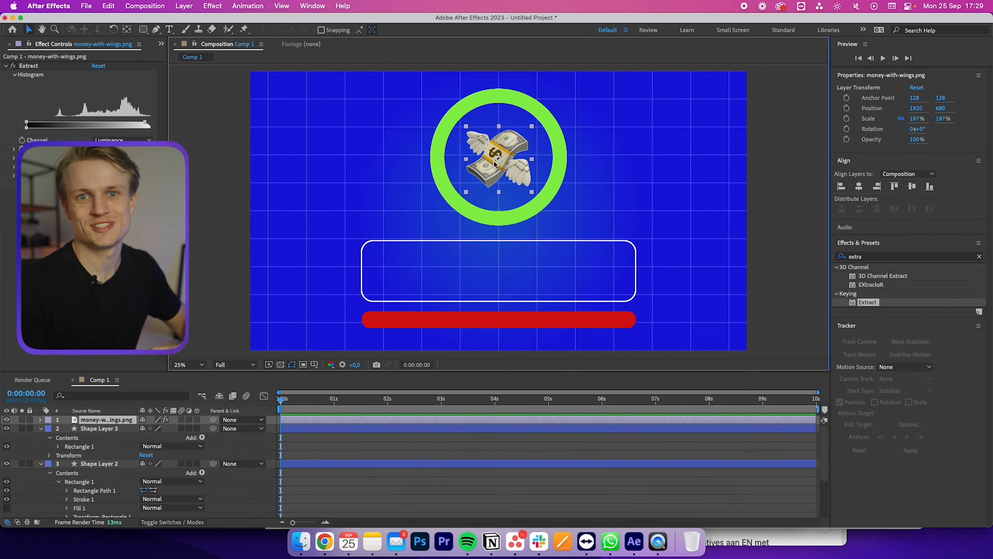
key("Left")
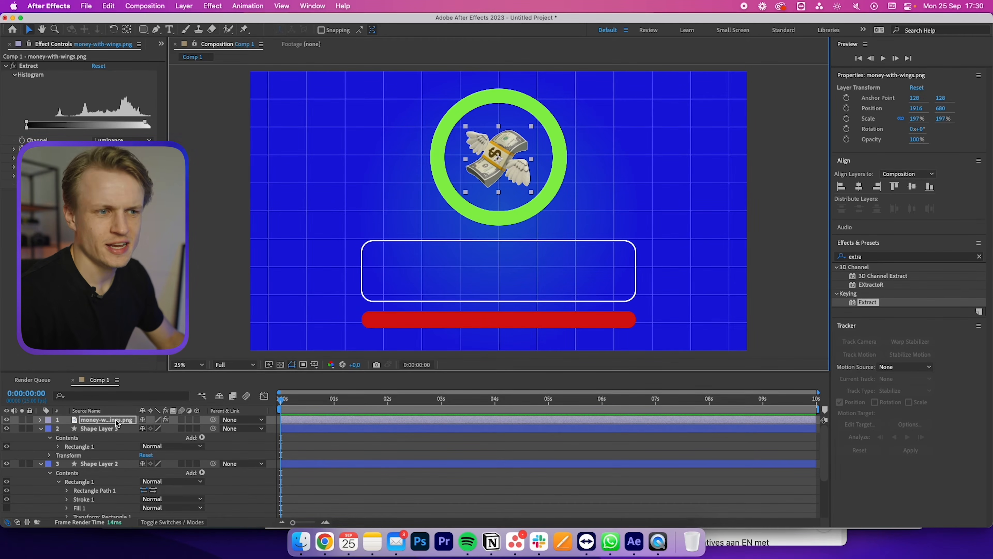
right_click(111, 420)
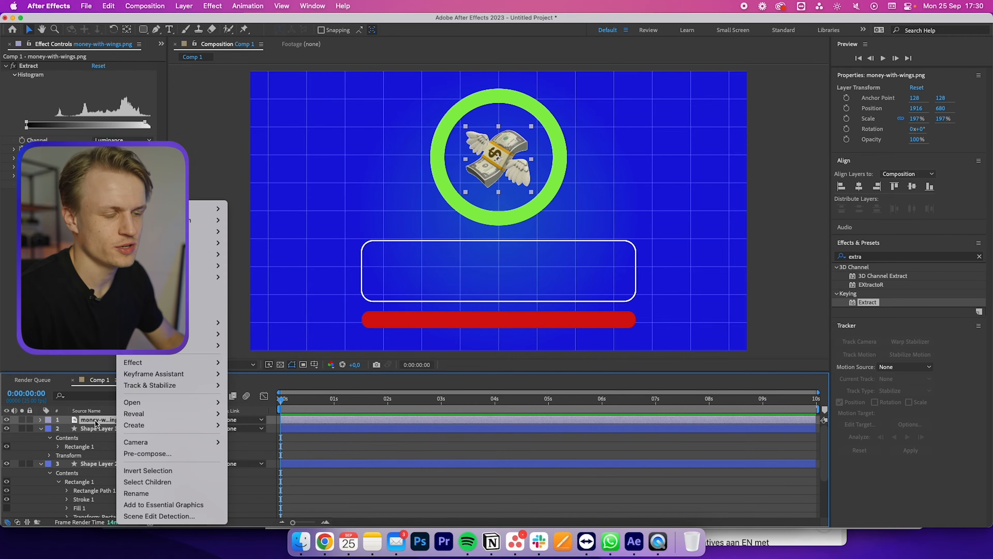
mouse_move(204, 345)
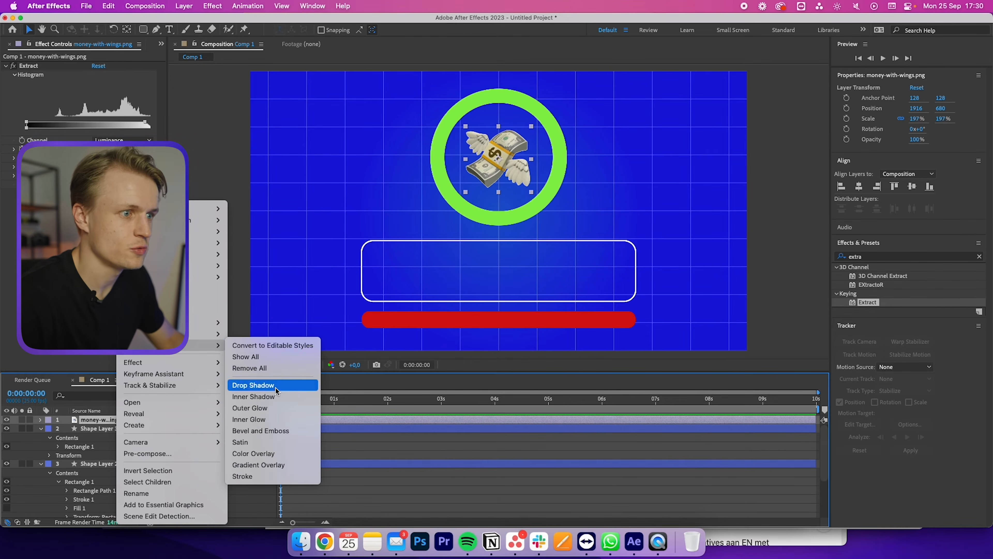
left_click(253, 385)
left_click_drag(144, 477, 186, 473)
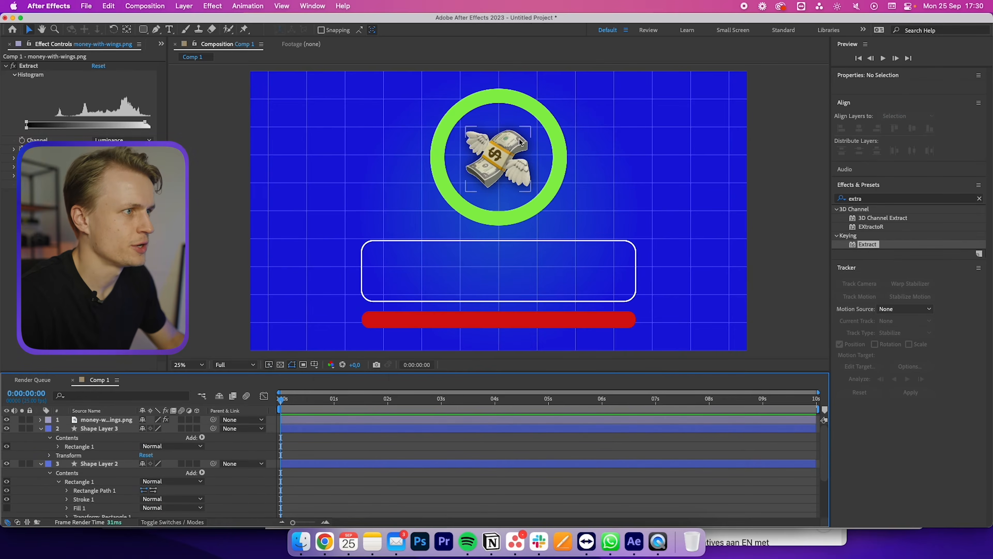
Add a "$0" text layer inside the white frame and set its fill color to white.
key("super+t")
left_click(394, 268)
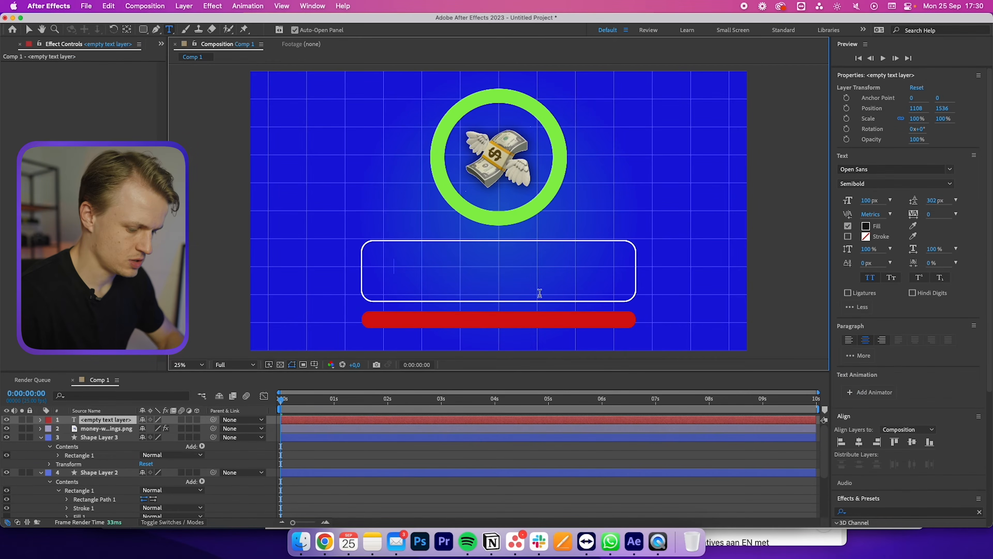
type("$0")
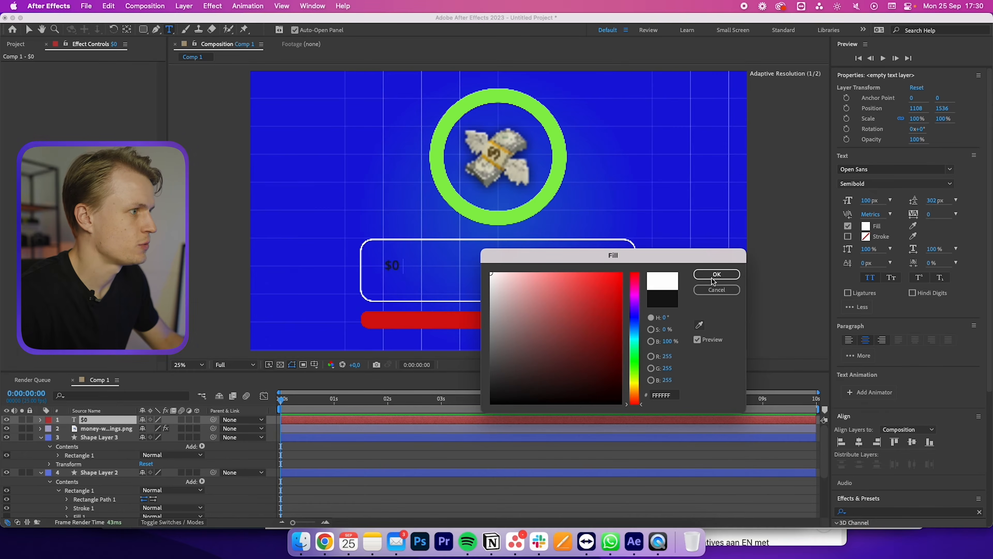
left_click(713, 278)
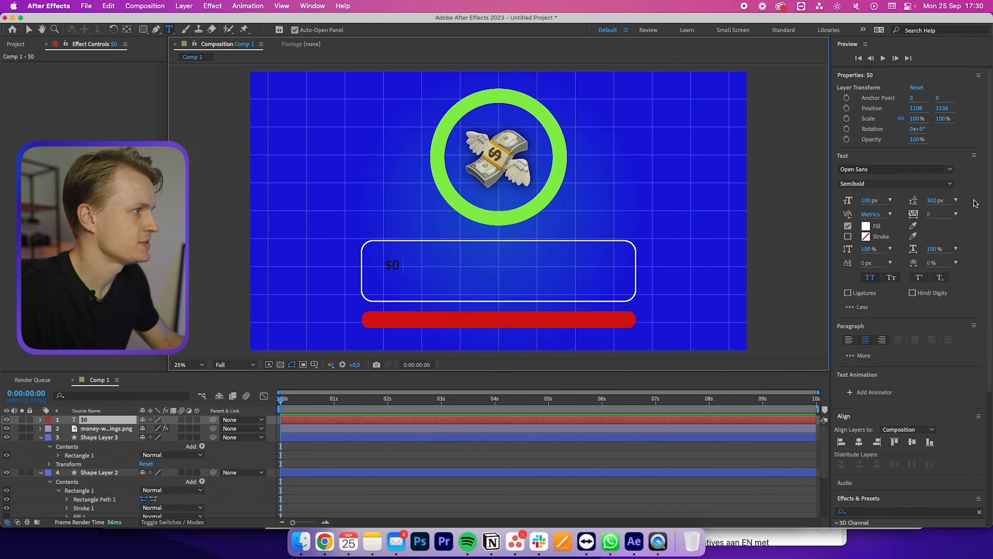
left_click(866, 226)
left_click_drag(508, 288, 427, 200)
left_click(721, 278)
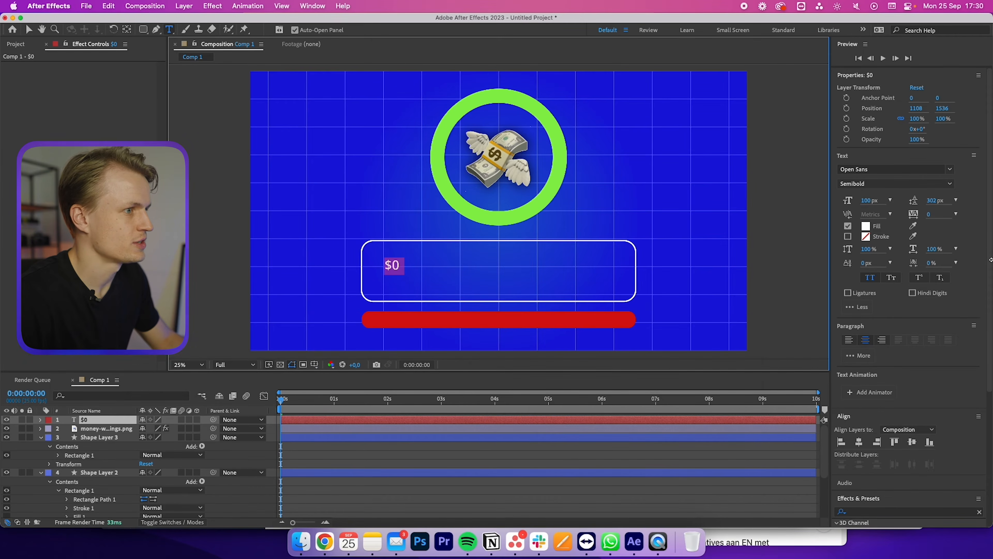
Enlarge the "$0" text to about 319 px and set its font style to Bold.
left_click_drag(865, 203, 888, 202)
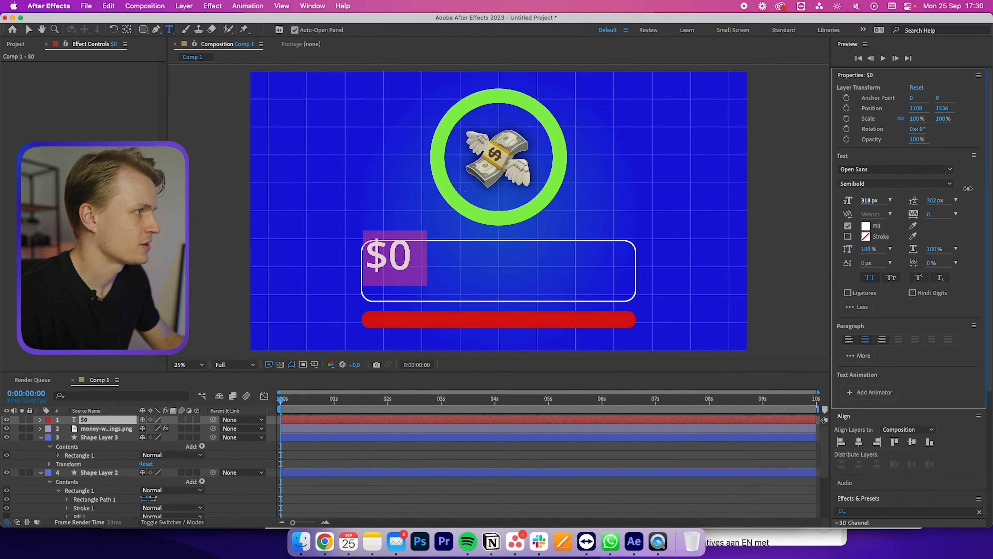
left_click(896, 184)
left_click(860, 251)
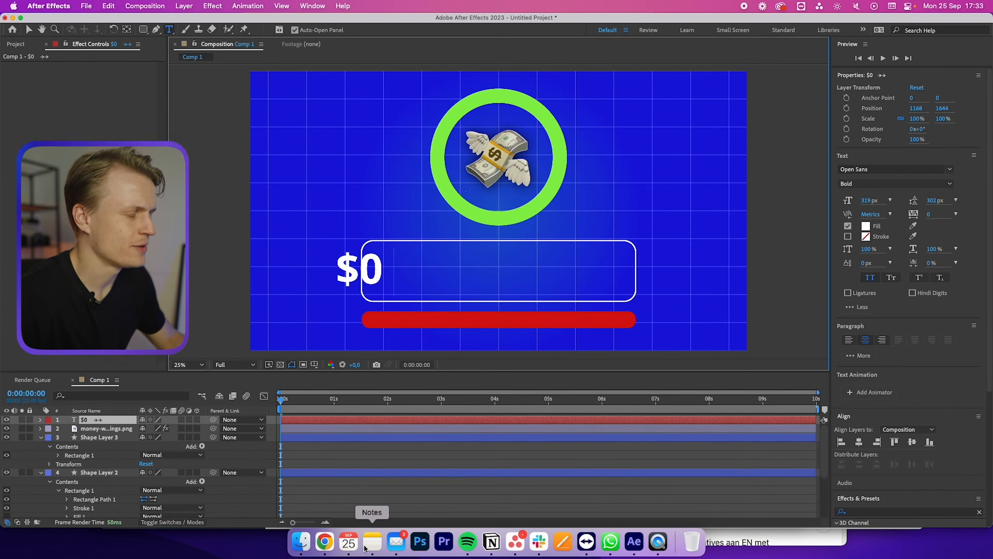
Switch to Notes for the rightwards arrow character and add another arrow after "$0" in the After Effects text.
left_click(373, 542)
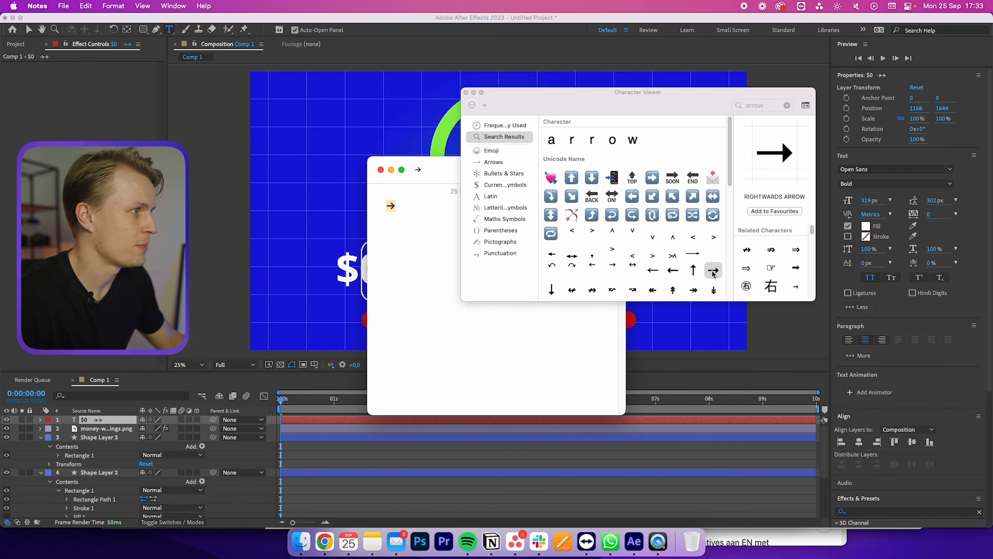
key("super+Tab")
type("→")
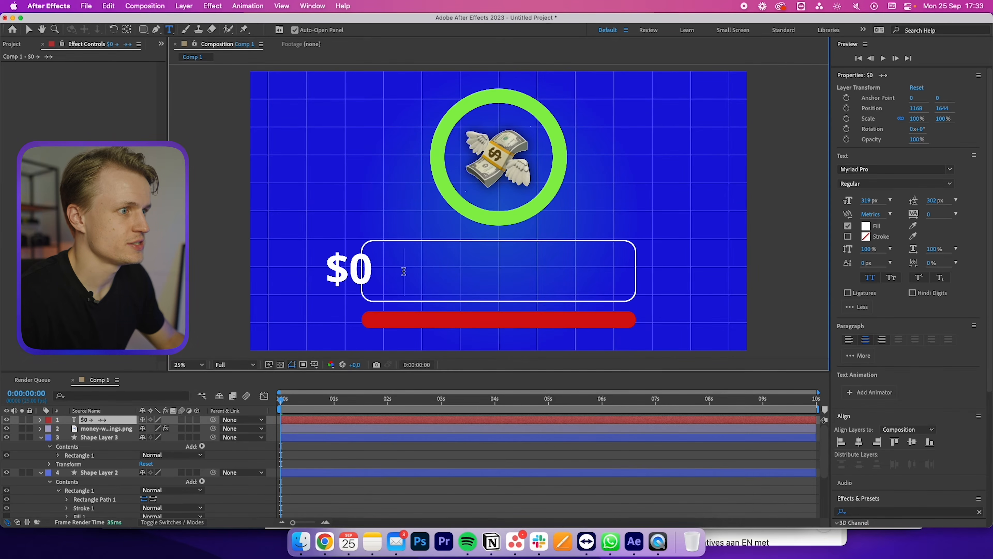
Change the font of the arrows following "$0" to Apple Symbols.
left_click_drag(404, 271, 376, 273)
key("super+c")
key("BackSpace")
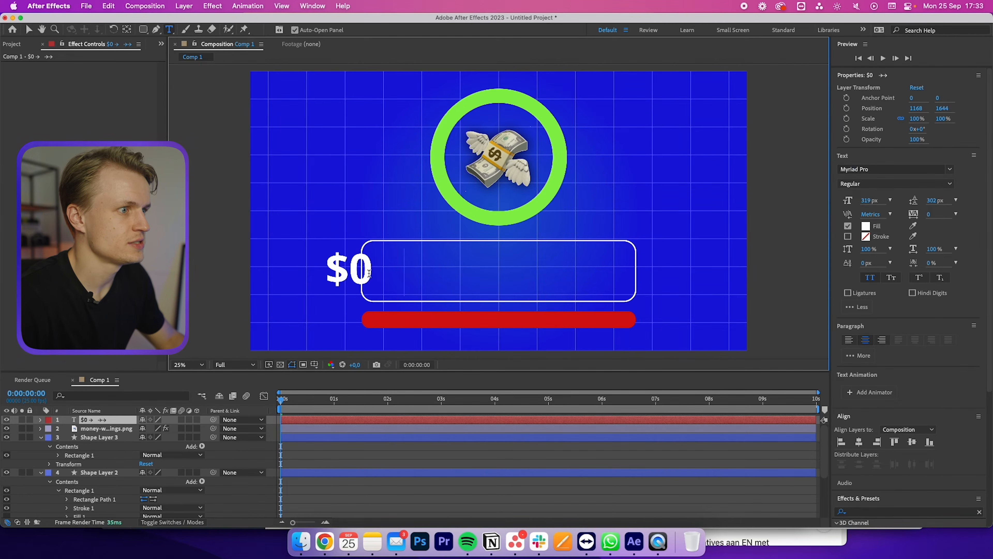
double_click(440, 268)
left_click(894, 169)
type("apple sym")
key("Return")
left_click(432, 280)
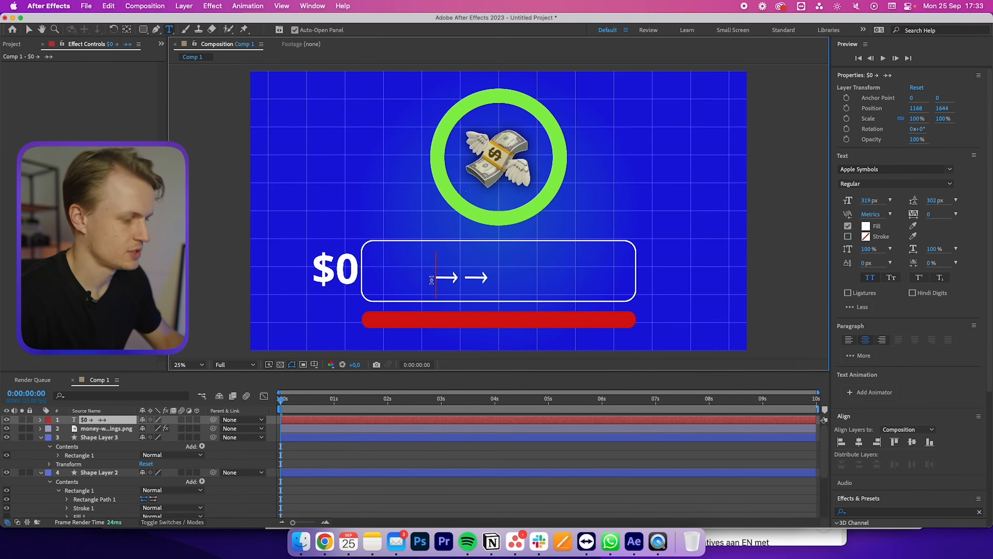
Delete the surplus spaces between "$0" and the two arrows in the text layer.
key("BackSpace")
key("BackSpace")
key("BackSpace")
key("BackSpace")
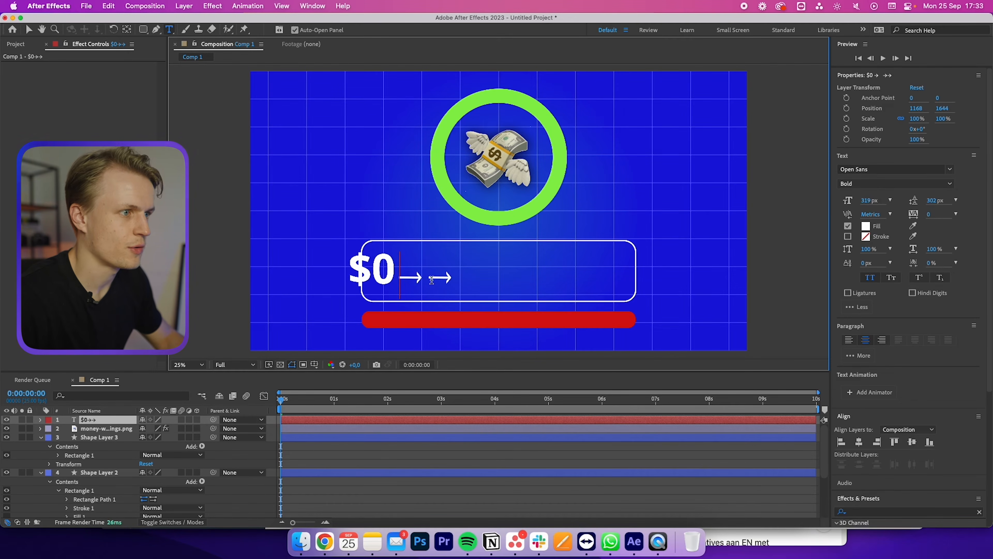
Raise the two arrows beside "$0" with a baseline shift of 64 px.
key("shift+End")
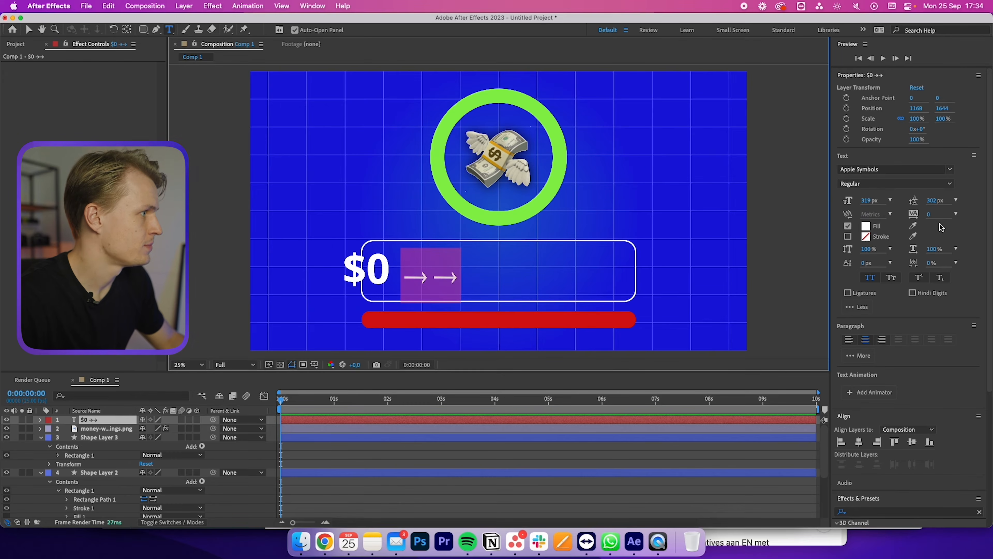
left_click_drag(937, 203, 938, 203)
left_click_drag(871, 264, 905, 265)
Copy in a third arrow and add "$10.000" at the end of the "$0" text line.
double_click(483, 267)
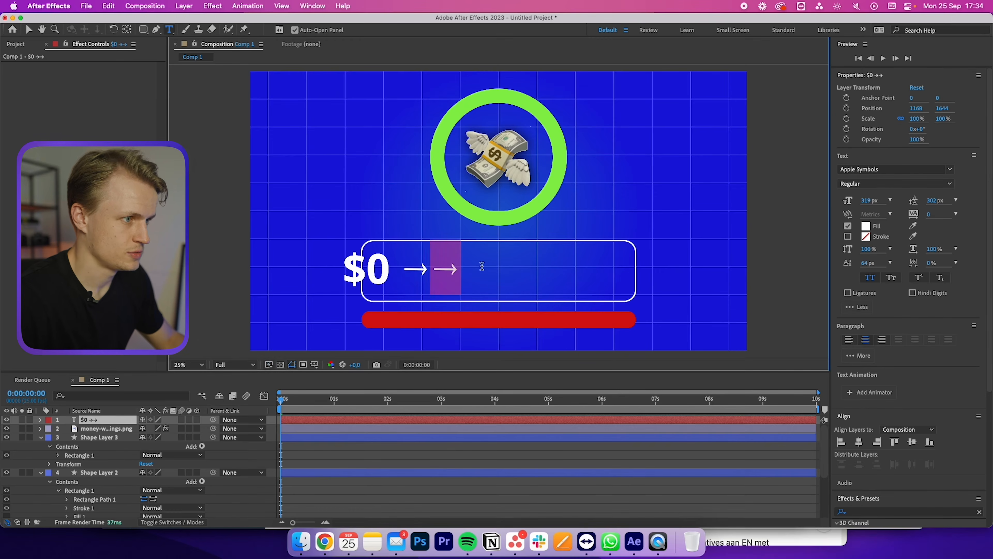
left_click(486, 269)
key("super+v")
type("$10.000")
Resize the whole "$0" to "$10.000" line to 248 px, space out "$10.000" from the arrows, and center the line inside the white frame.
key("super+a")
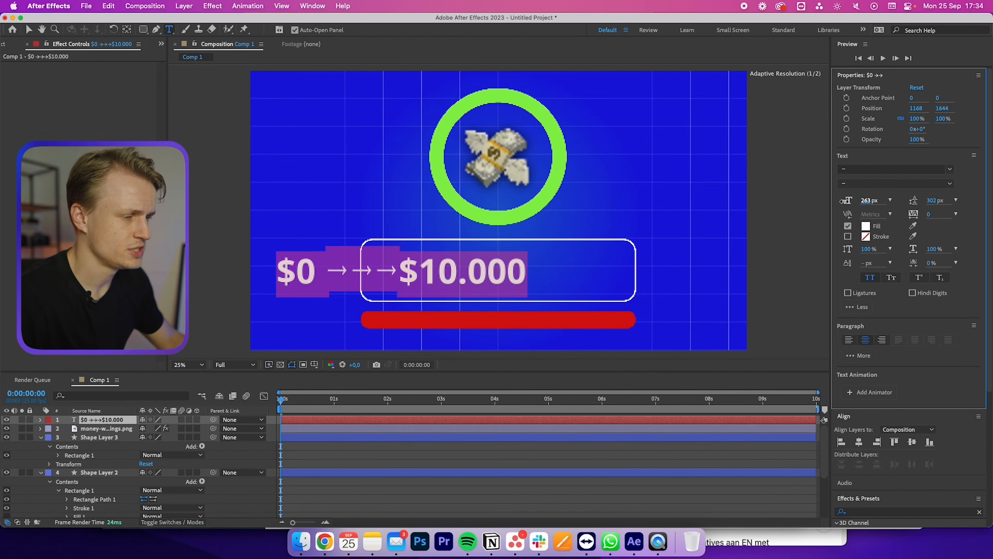
left_click(569, 472)
key("v")
left_click_drag(407, 267, 510, 269)
key("super+z")
left_click_drag(312, 272, 428, 282)
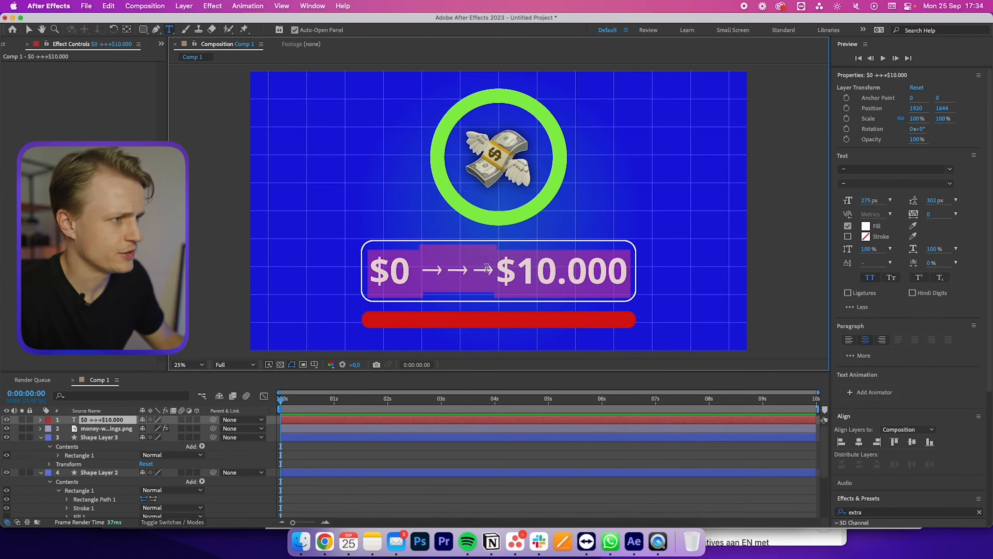
left_click(506, 278)
left_click_drag(434, 269, 410, 271)
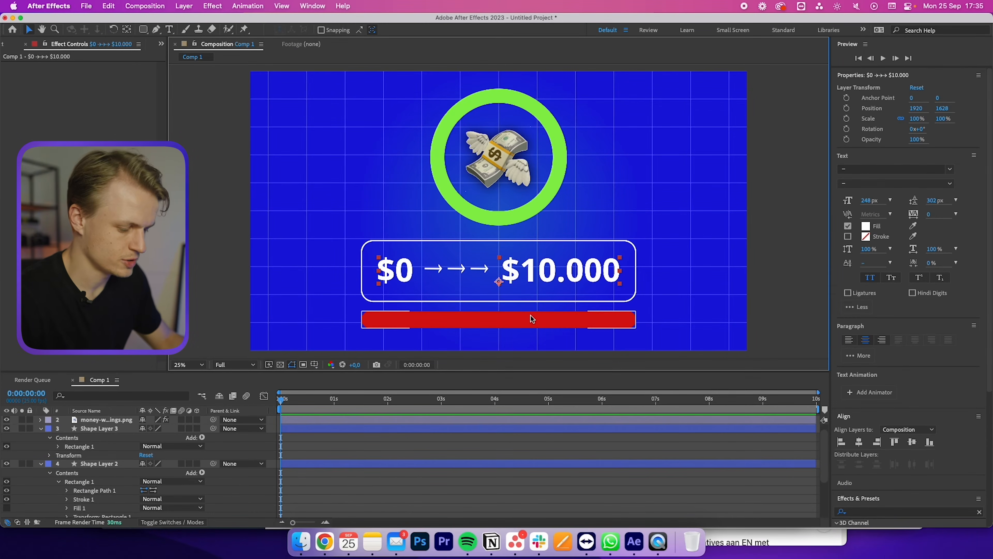
Duplicate the "$0" to "$10.000" text layer and move the copy down onto the red bar.
key("cmd+d")
left_click_drag(538, 273, 540, 317)
key("super+t")
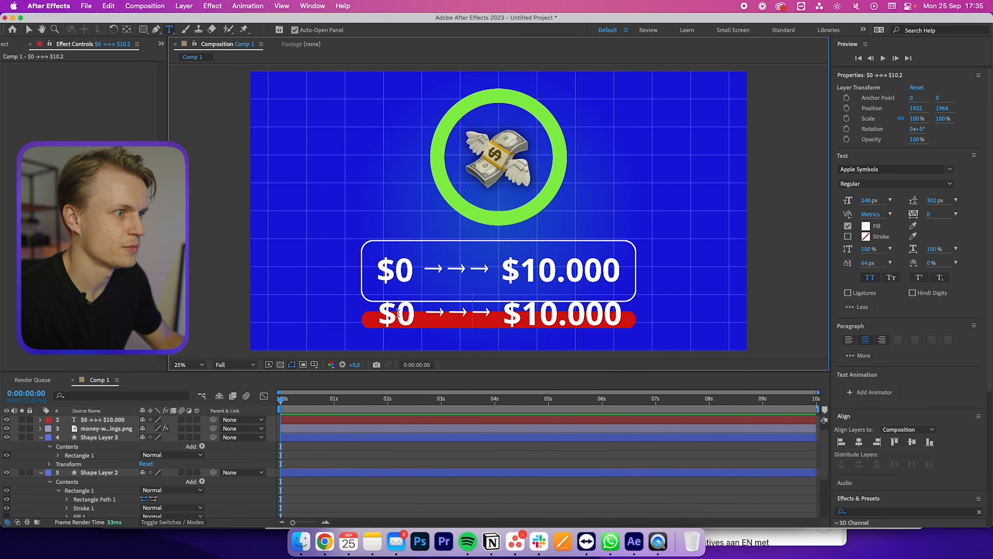
Replace the duplicated text with "Hardest income to reach" and turn off All Caps.
triple_click(456, 317)
type("Har")
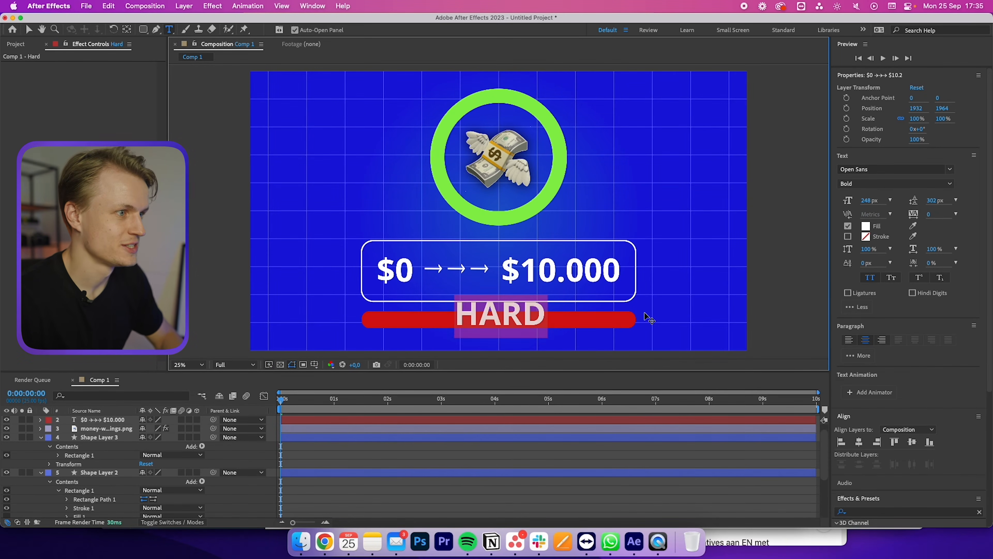
type("dest incom t")
key("BackSpace")
key("BackSpace")
type("e to reach")
left_click(870, 278)
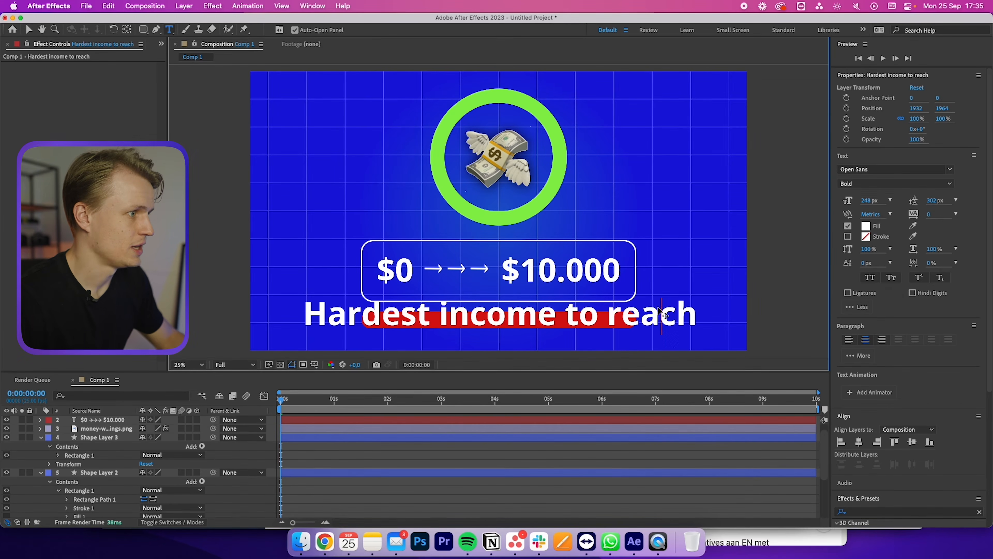
Reduce the font size of "Hardest income to reach" so the text fits within the red bar.
key("super+a")
left_click_drag(869, 200, 804, 218)
key("Escape")
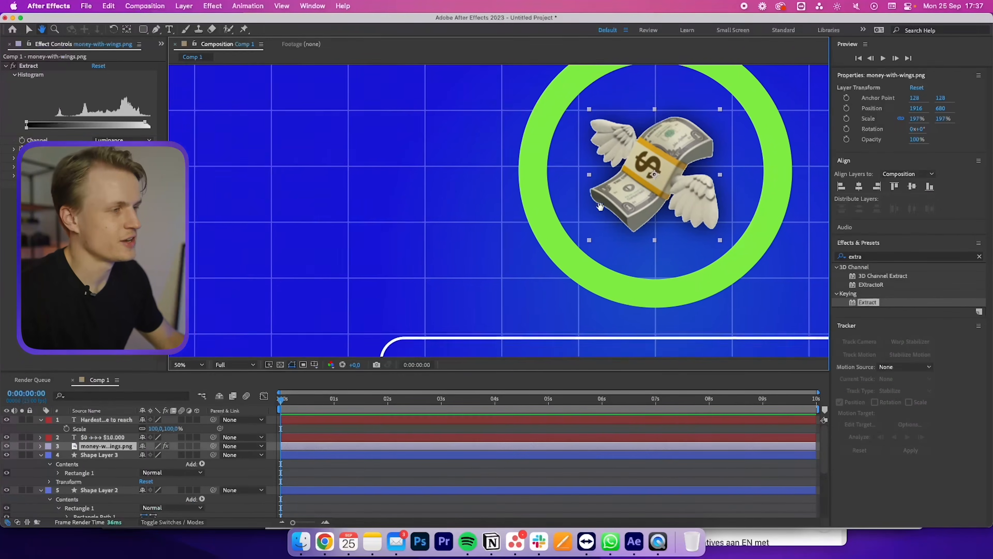
Add a Position keyframe for the money emoji inside the ring and shift it to about 1.6 seconds.
left_click_drag(600, 206, 572, 217)
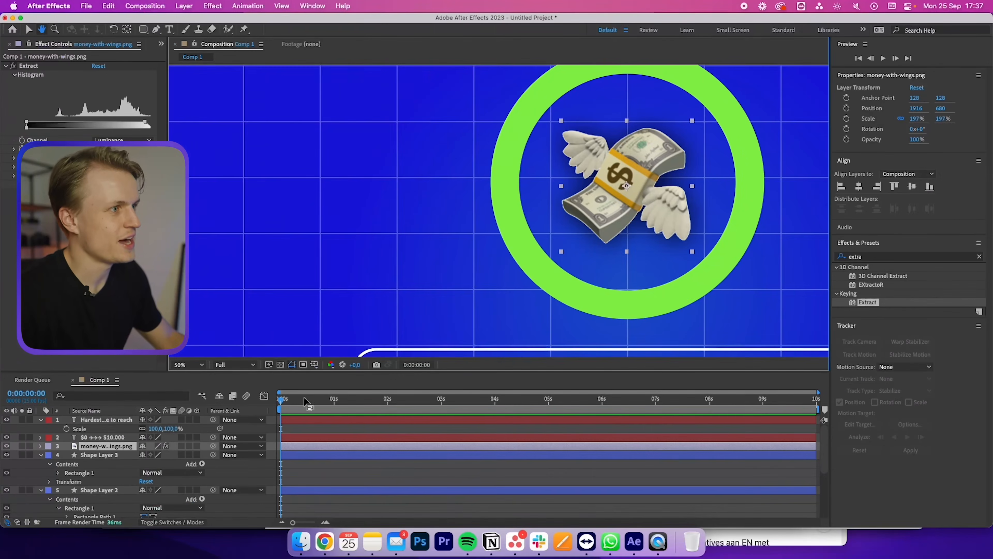
left_click_drag(395, 266, 311, 223)
scroll(433, 278, "down", 2)
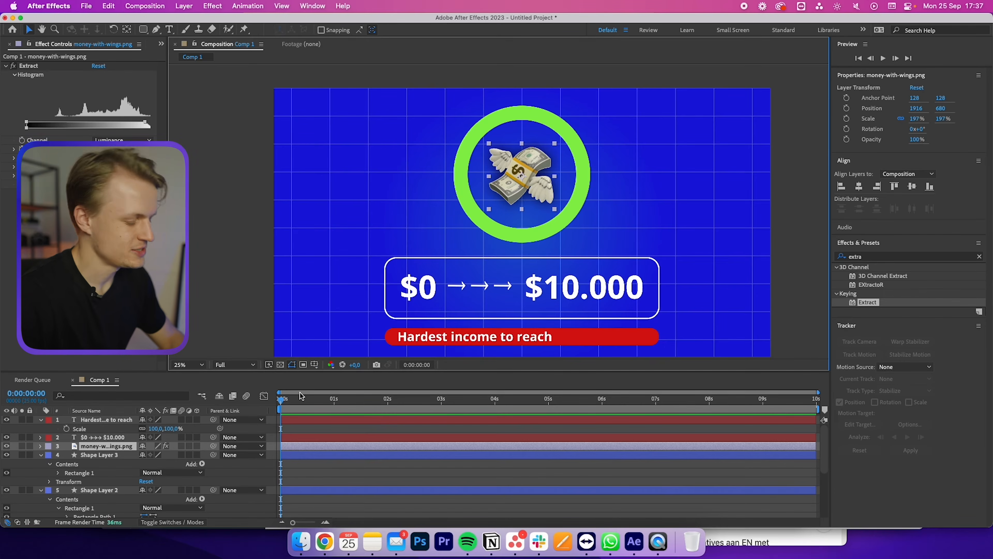
key("alt+shift+p")
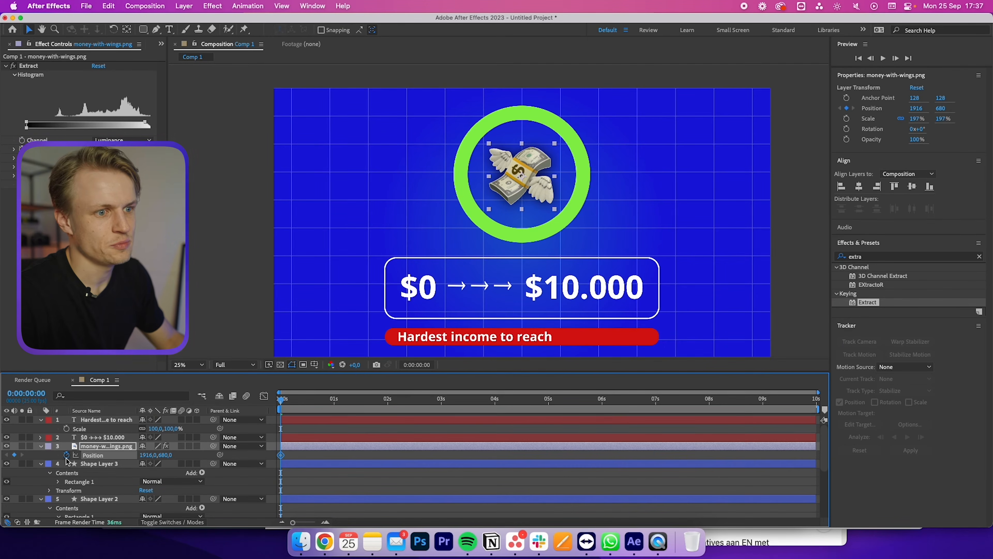
left_click_drag(282, 455, 367, 455)
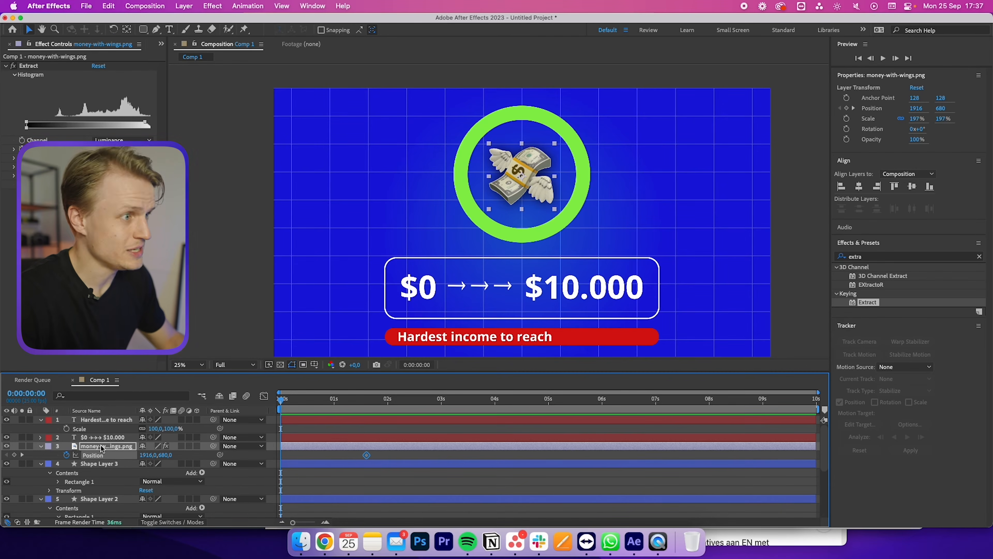
Move the money emoji to the ring's lower-left edge at 0 seconds, about 1496, 1164, and preview the motion.
left_click_drag(535, 167, 482, 230)
key("space")
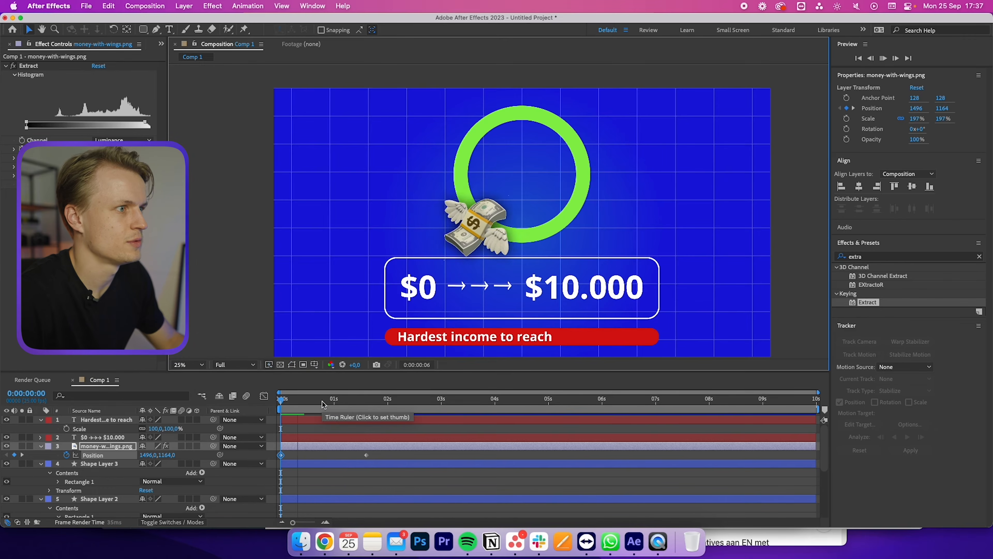
left_click(279, 398)
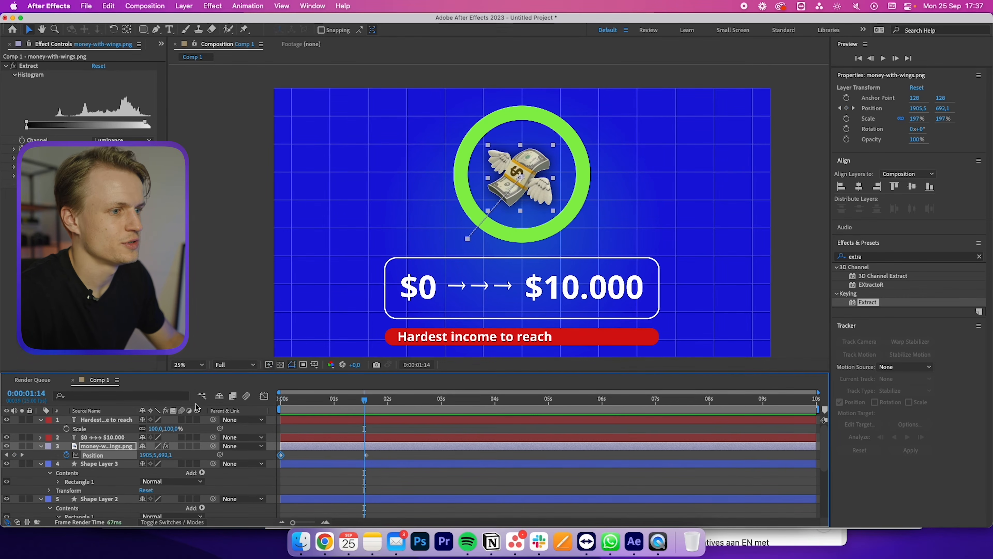
Apply Easy Ease to both Position keyframes of the money emoji.
left_click_drag(377, 454, 286, 458)
right_click(281, 455)
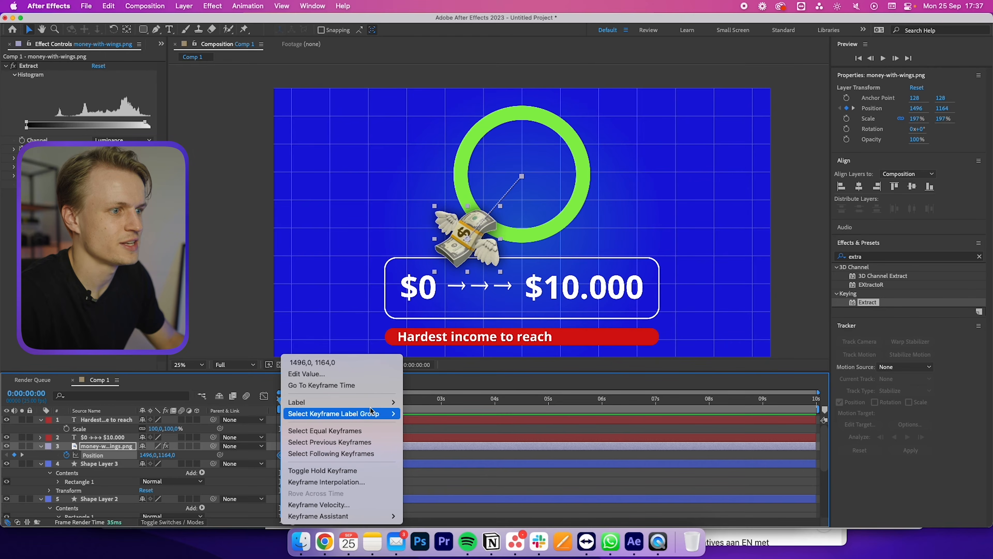
mouse_move(372, 516)
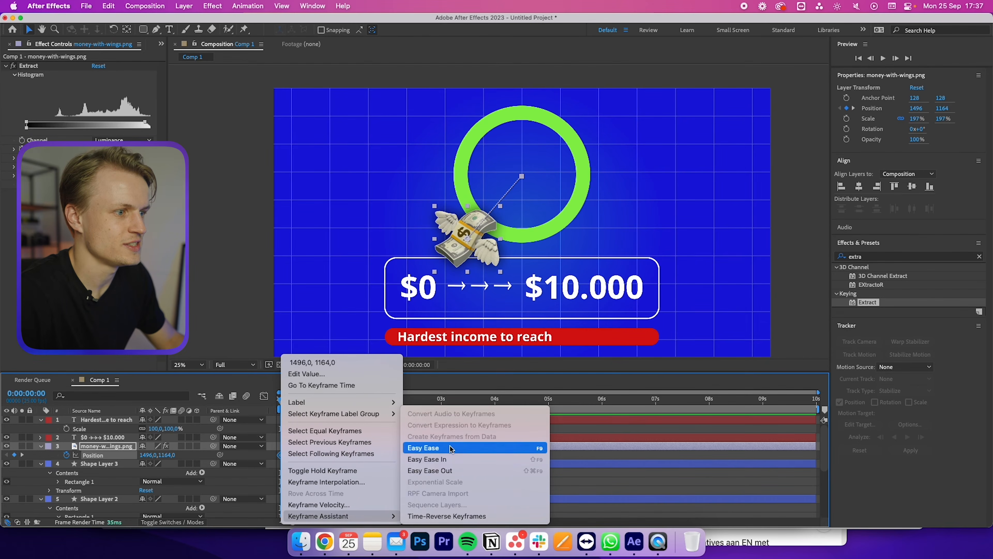
left_click(450, 448)
Enable motion blur for the money emoji layer and scrub through its movement.
left_click(387, 459)
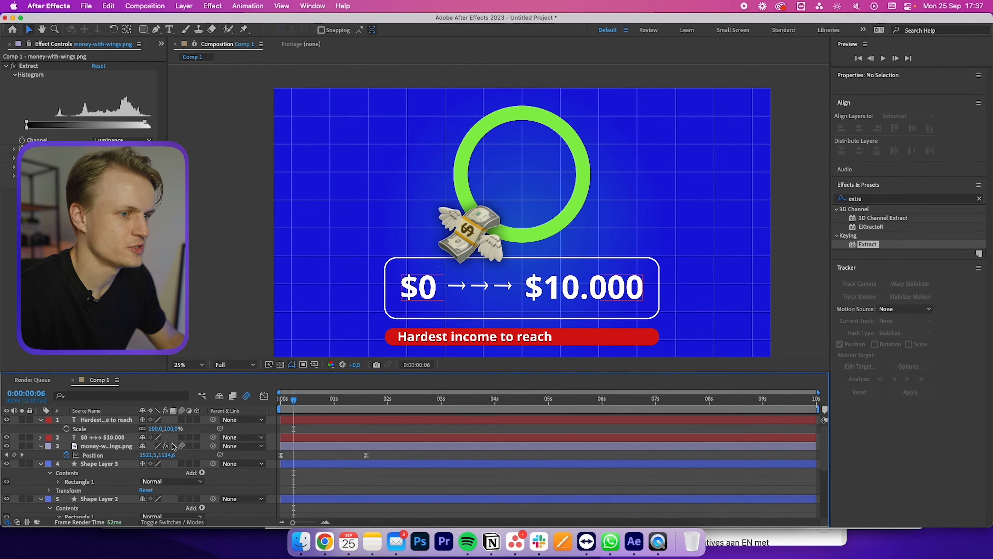
left_click(181, 447)
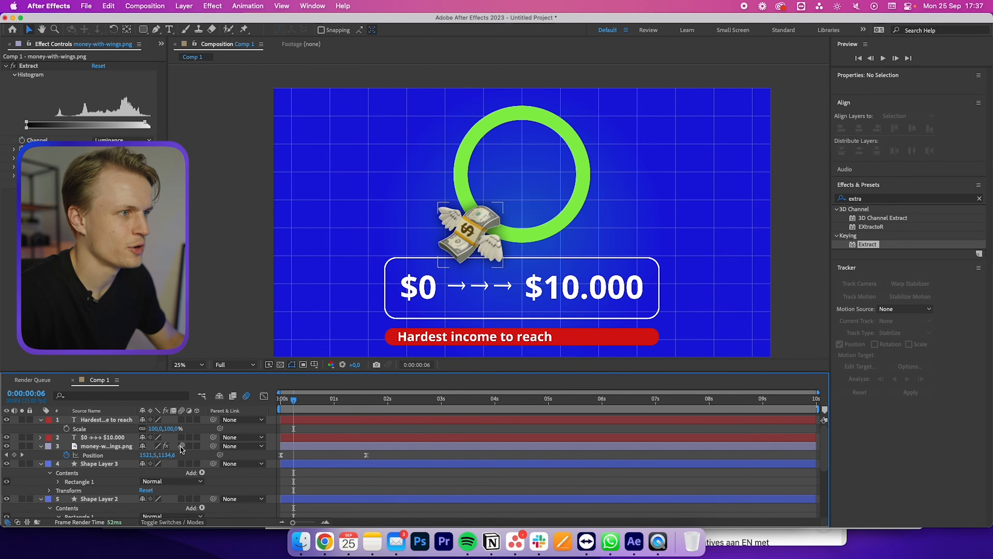
mouse_move(313, 403)
left_mouse_down()
mouse_move(349, 403)
mouse_move(303, 405)
left_mouse_up()
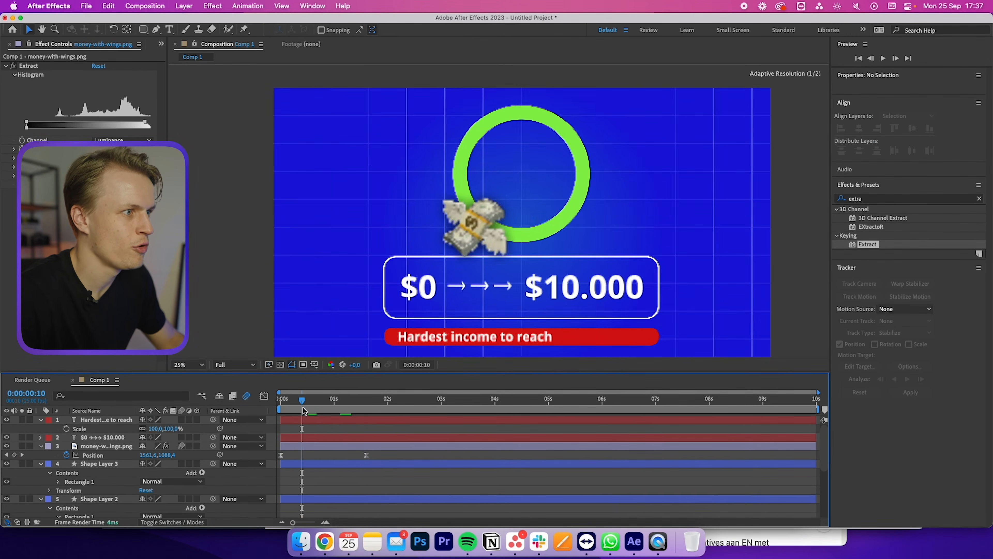
Place Puppet Position pins on the money emoji's left wing, the center of the bill and the right wing.
scroll(377, 328, "up", 2)
scroll(377, 330, "right", 3)
scroll(416, 285, "up", 2)
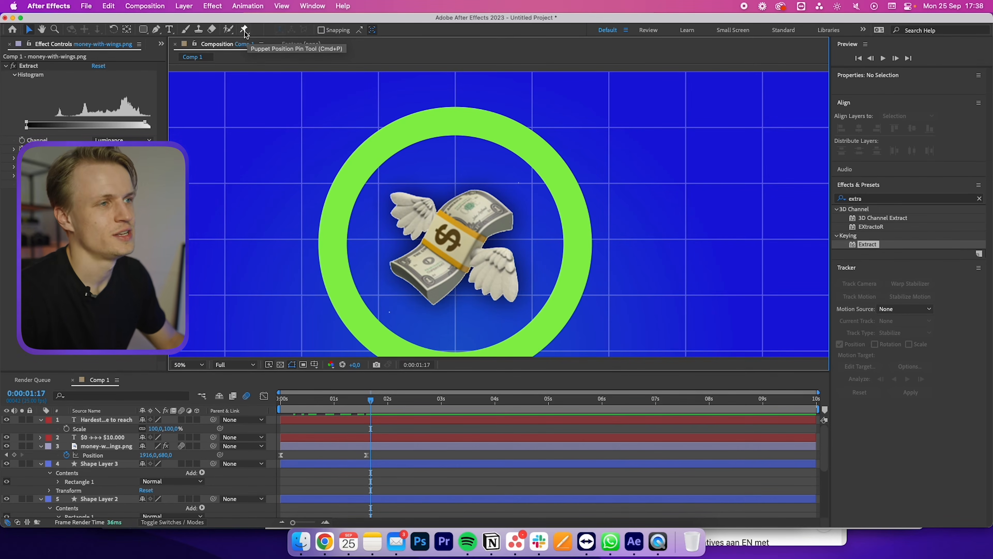
left_click(244, 31)
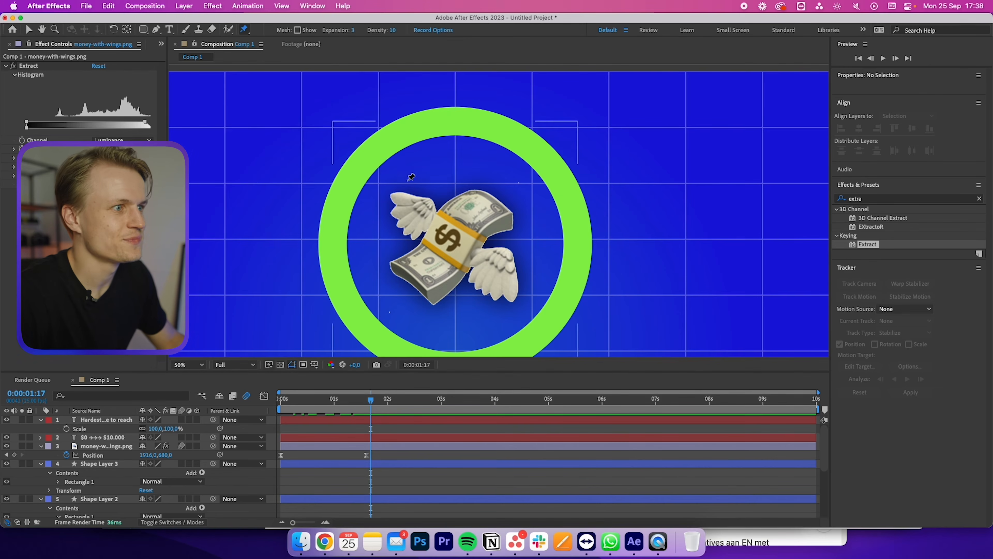
left_click(411, 207)
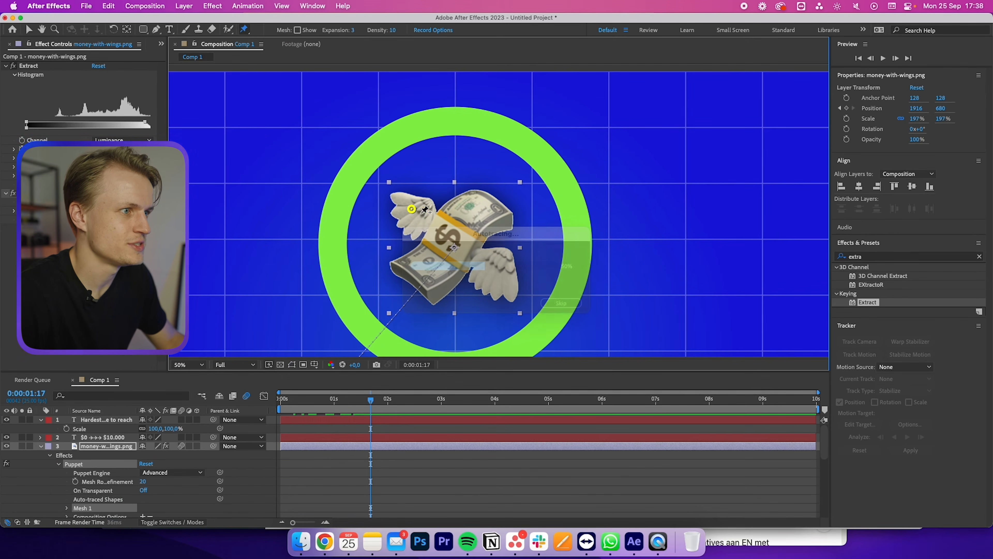
left_click(454, 240)
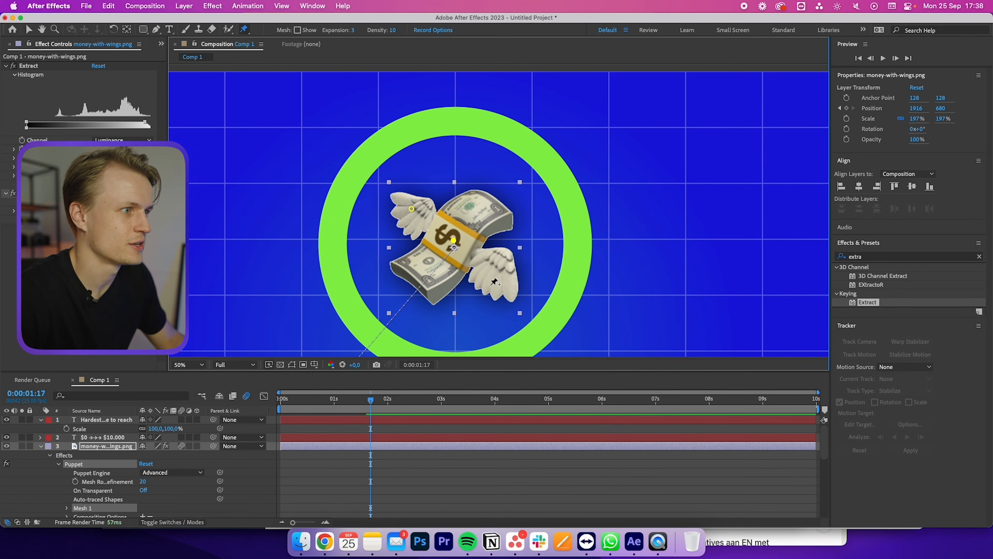
left_click(508, 282)
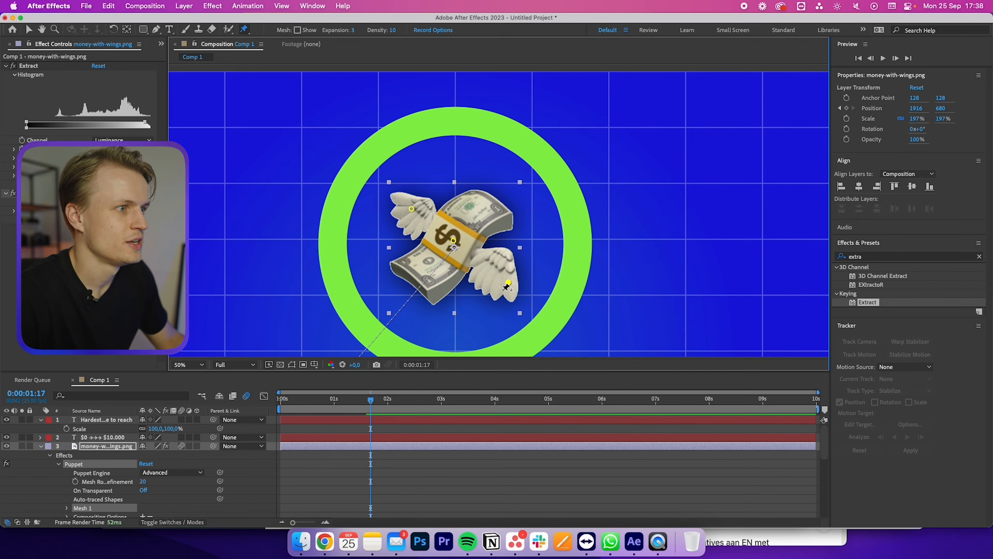
Add further puppet pins where the left and right wings join the bill.
mouse_move(413, 215)
left_mouse_down()
mouse_move(417, 198)
mouse_move(411, 208)
left_mouse_up()
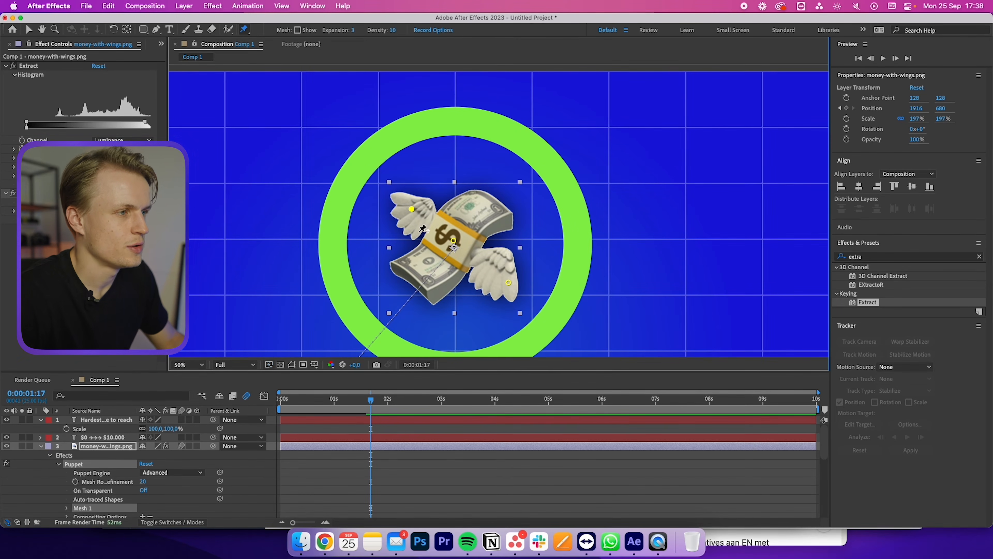
left_click(426, 222)
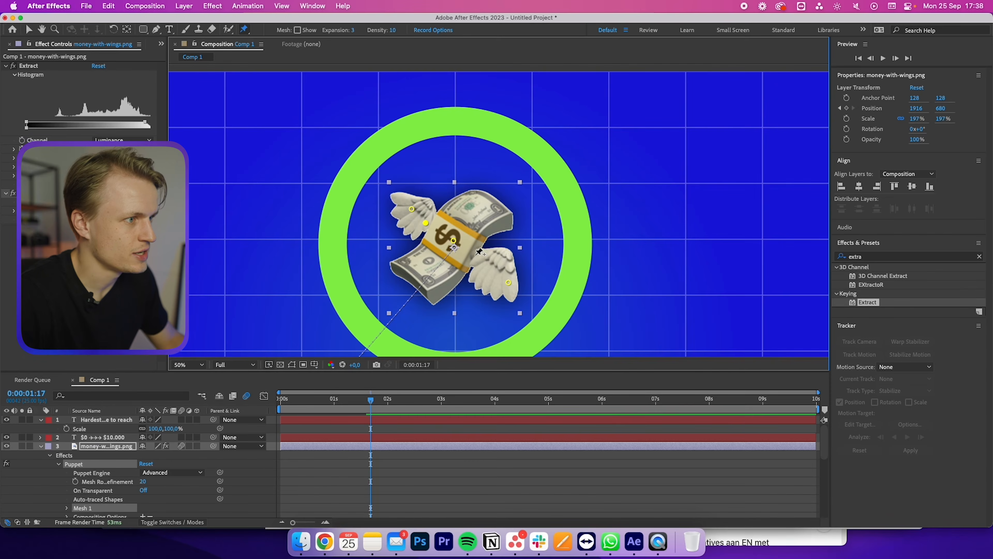
mouse_move(508, 288)
left_mouse_down()
mouse_move(471, 288)
mouse_move(512, 285)
mouse_move(505, 292)
left_mouse_up()
Reveal the emoji layer's keyframed properties and delete the puppet pin in the center of the bill.
left_click(348, 448)
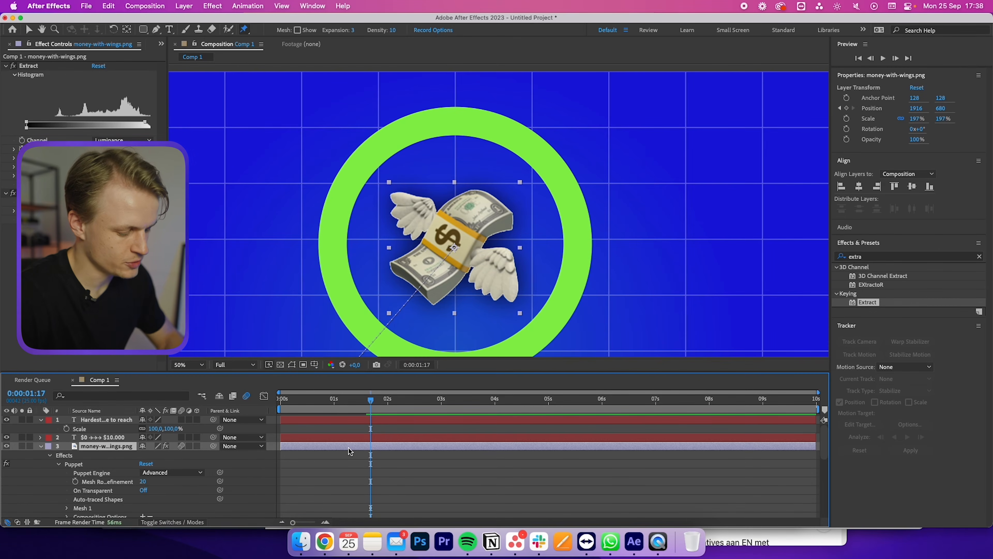
key("u")
scroll(348, 448, "down", 5)
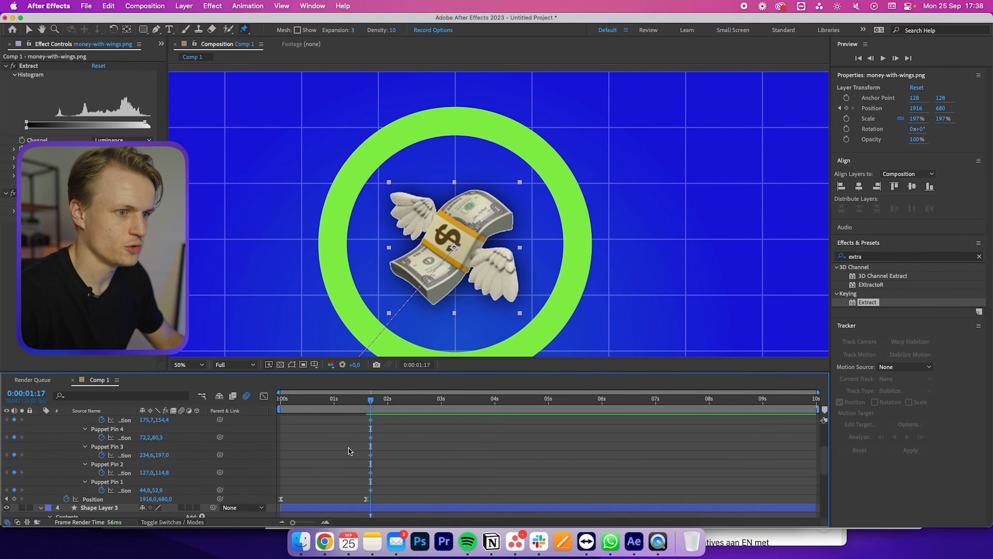
left_click(120, 455)
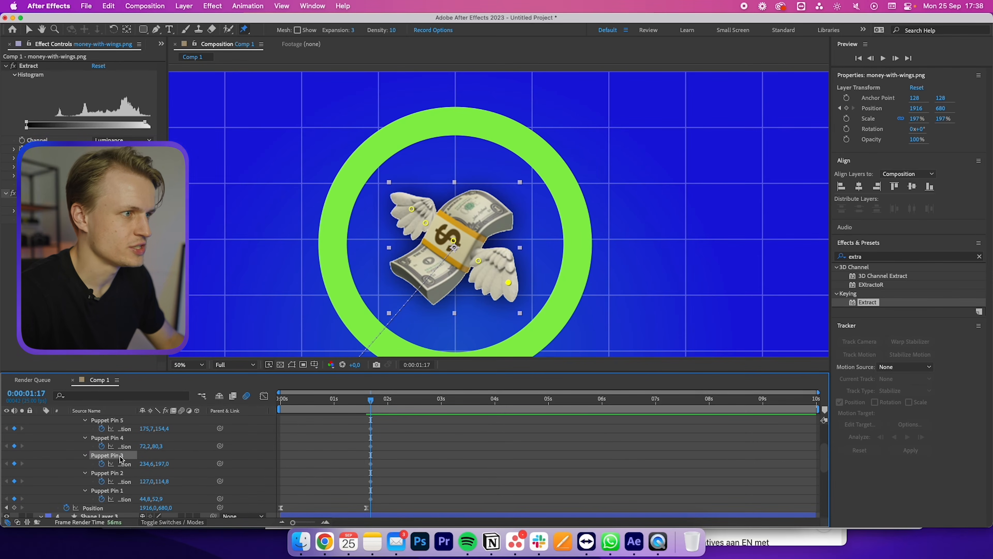
left_click(455, 242)
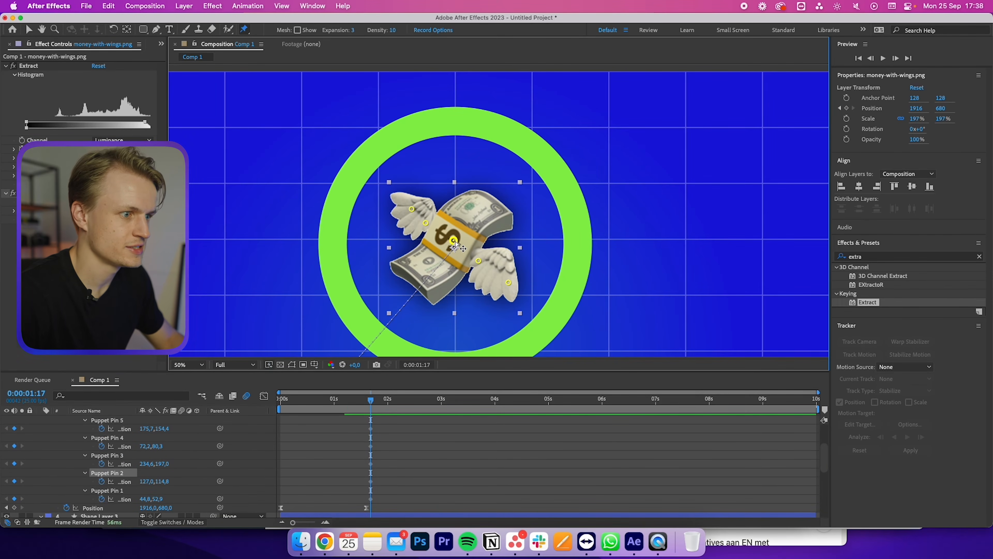
key("Delete")
Shift the four remaining puppet pin keyframes slightly past the end of the Position animation and apply Easy Ease to them.
scroll(408, 423, "up", 3)
scroll(408, 423, "up", 2)
scroll(408, 423, "down", 3)
left_click_drag(406, 423, 358, 500)
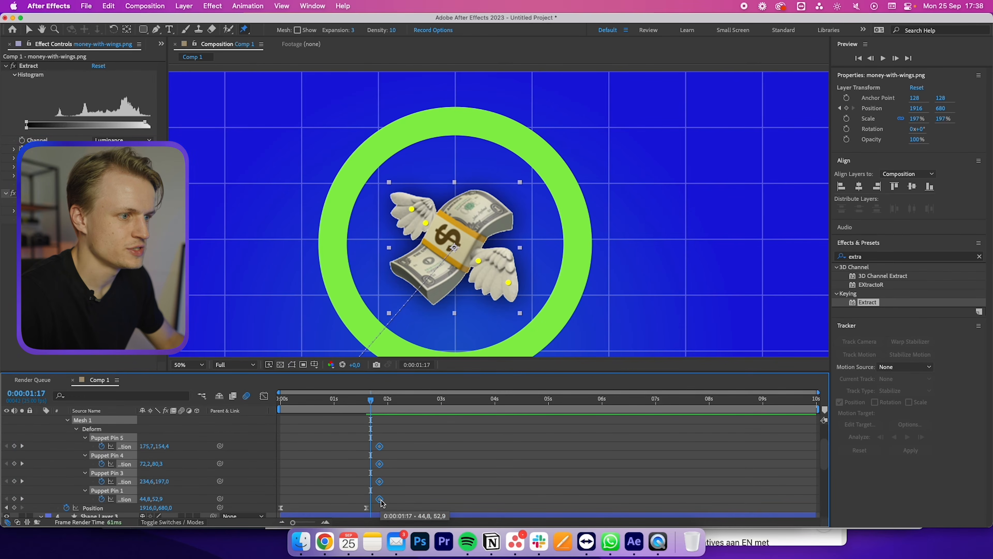
right_click(382, 450)
mouse_move(450, 514)
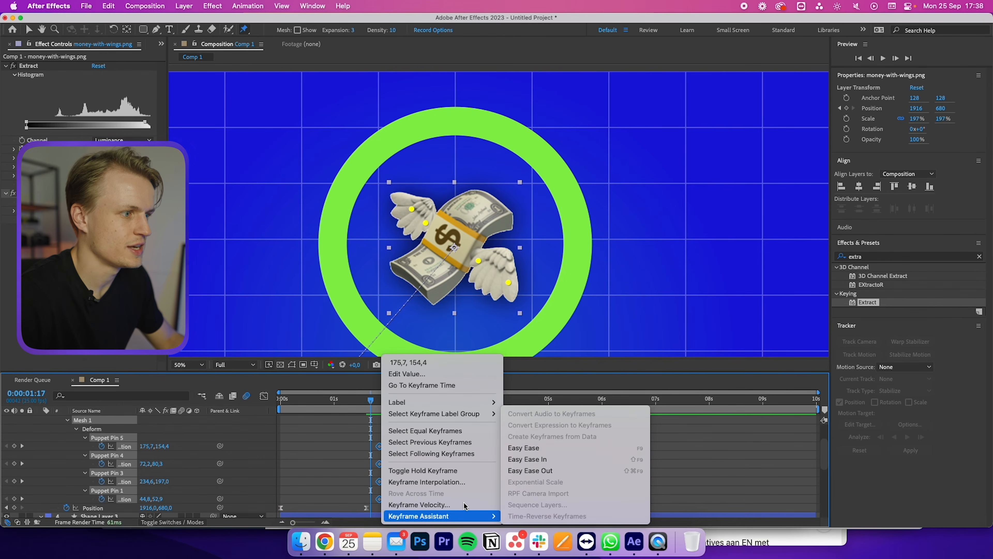
left_click(534, 451)
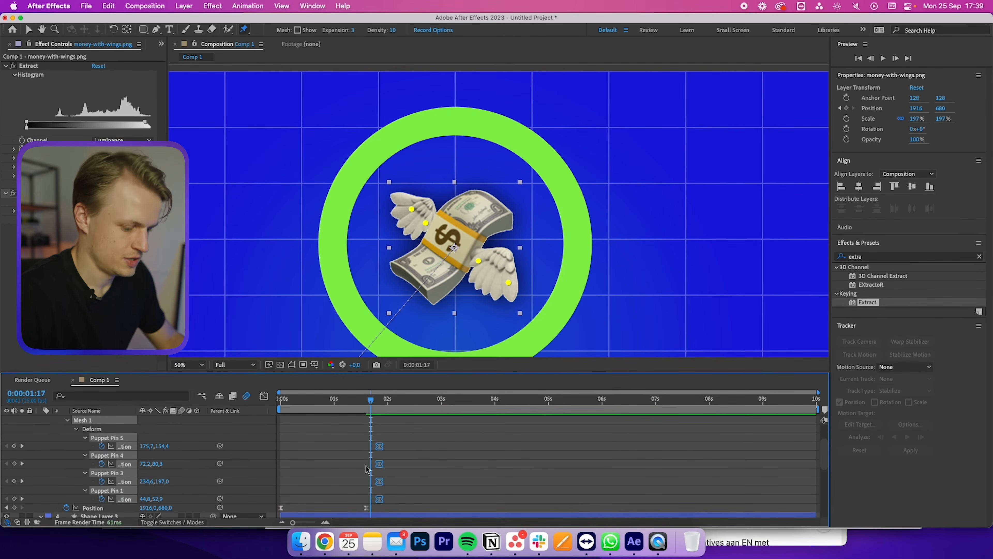
Copy the four puppet pin keyframes to the start of the composition.
key("Home")
left_click_drag(412, 437, 359, 512)
left_click(309, 428)
At 0:00:00:17, pull the outer pins of the money emoji's left and right wings downward to bend both wings.
mouse_move(281, 401)
left_mouse_down()
mouse_move(295, 403)
mouse_move(278, 403)
mouse_move(307, 499)
left_mouse_up()
left_click_drag(281, 401, 317, 402)
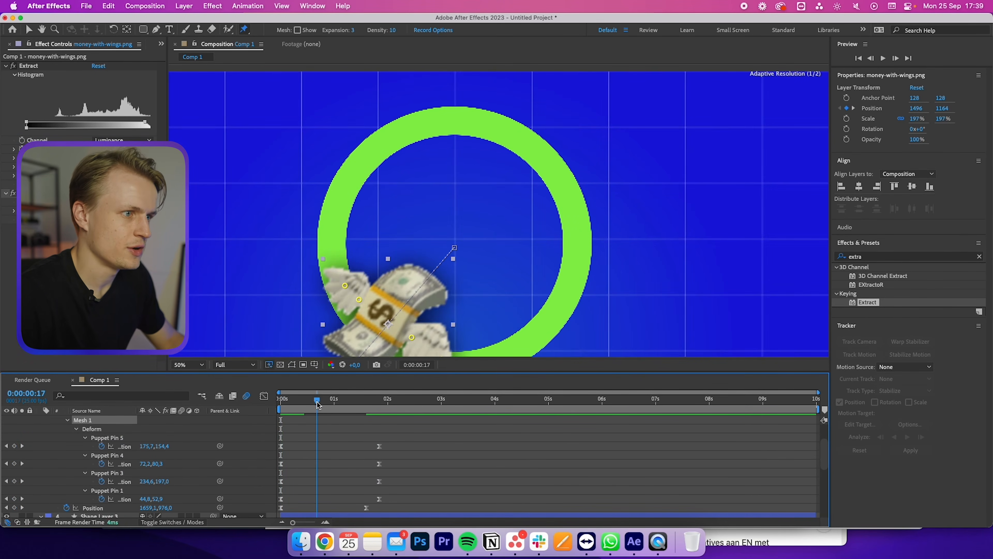
left_click_drag(344, 289, 338, 297)
scroll(384, 289, "down", 5)
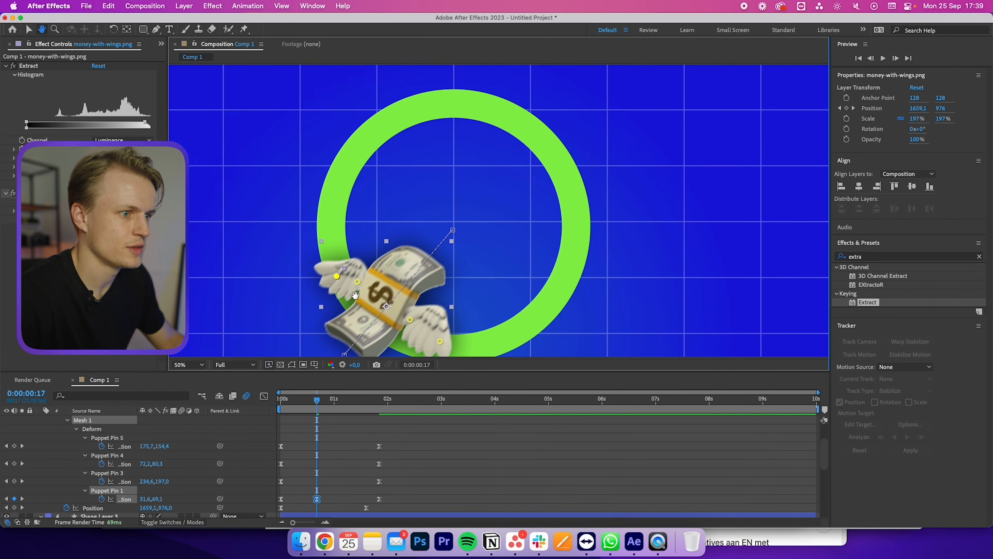
left_click_drag(429, 279, 416, 292)
At 0:00:01:04, raise the outer pins of the right and left wings and preview the flapping.
left_click_drag(319, 398, 342, 399)
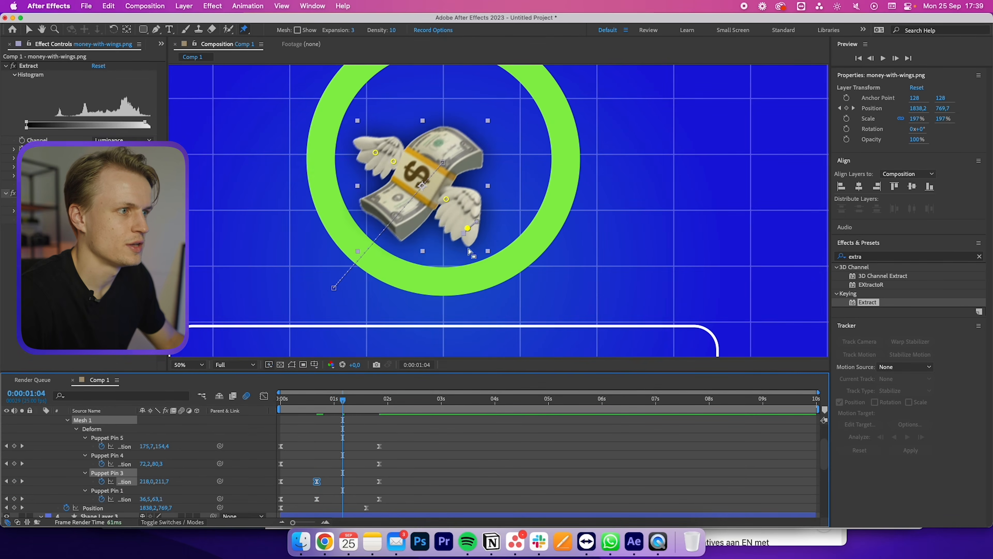
left_click_drag(468, 228, 478, 213)
left_click_drag(376, 152, 384, 142)
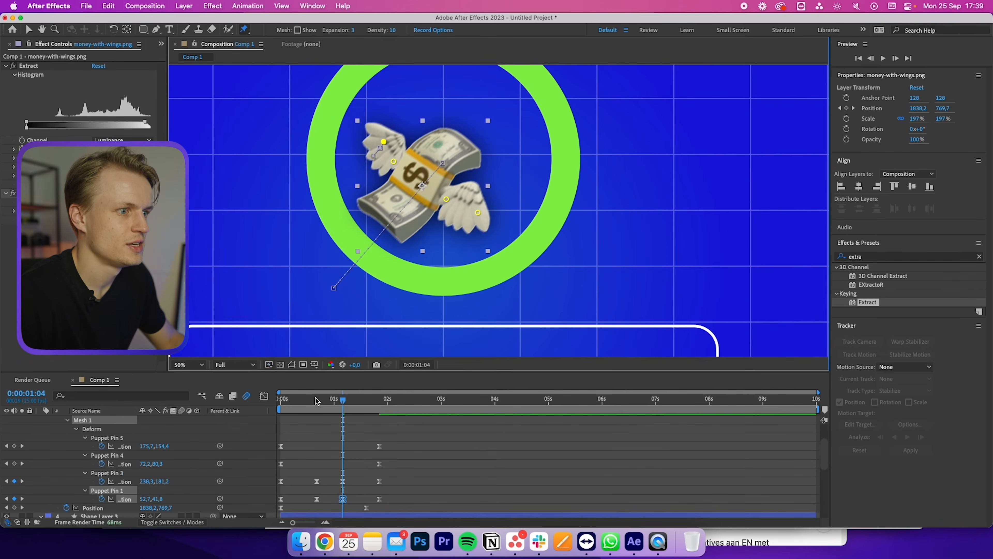
key("space")
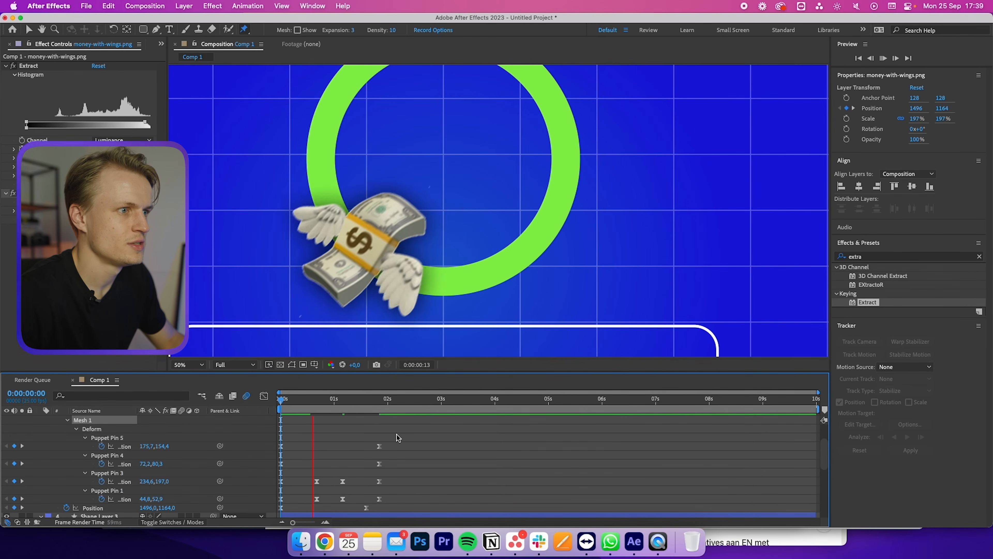
key("space")
Reveal the green ring layer's Scale and set a 100% keyframe at 0:00:01:19.
key("comma")
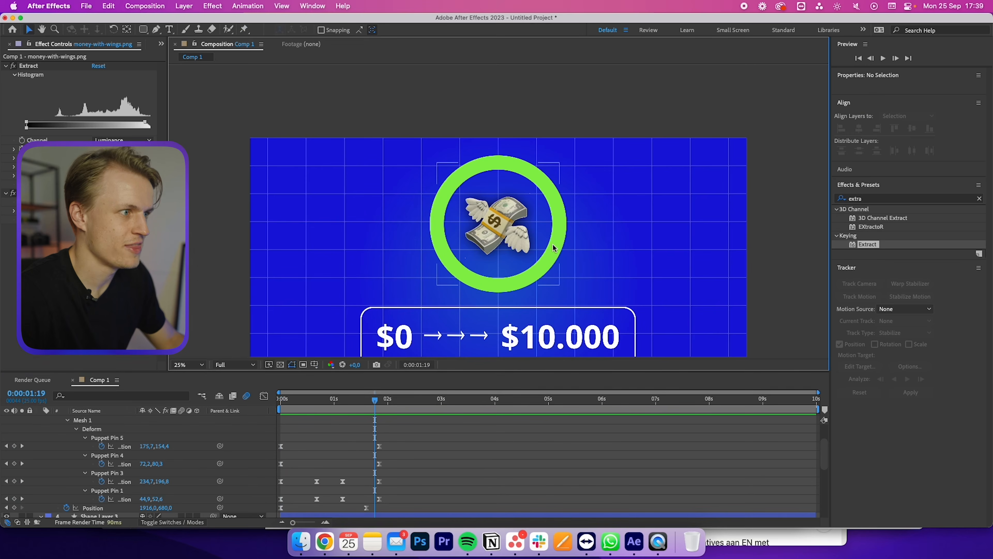
left_click(526, 287)
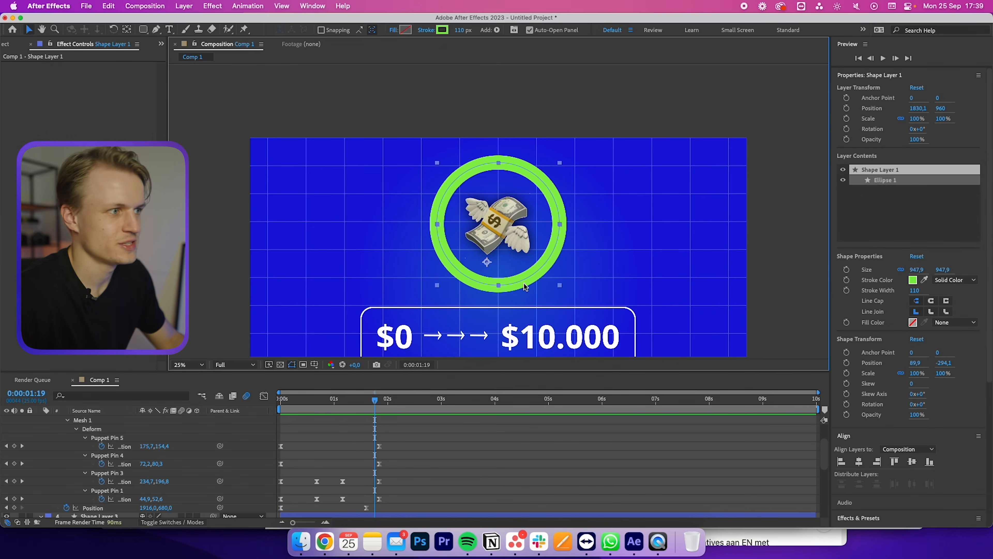
scroll(196, 447, "up", 3)
scroll(197, 447, "down", 10)
scroll(82, 498, "up", 2)
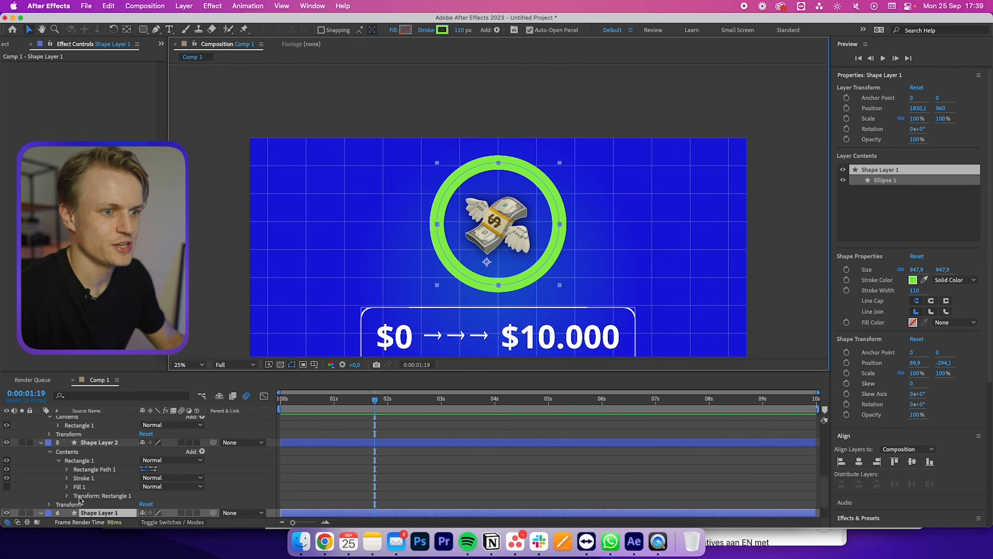
scroll(82, 498, "down", 2)
left_click(66, 496)
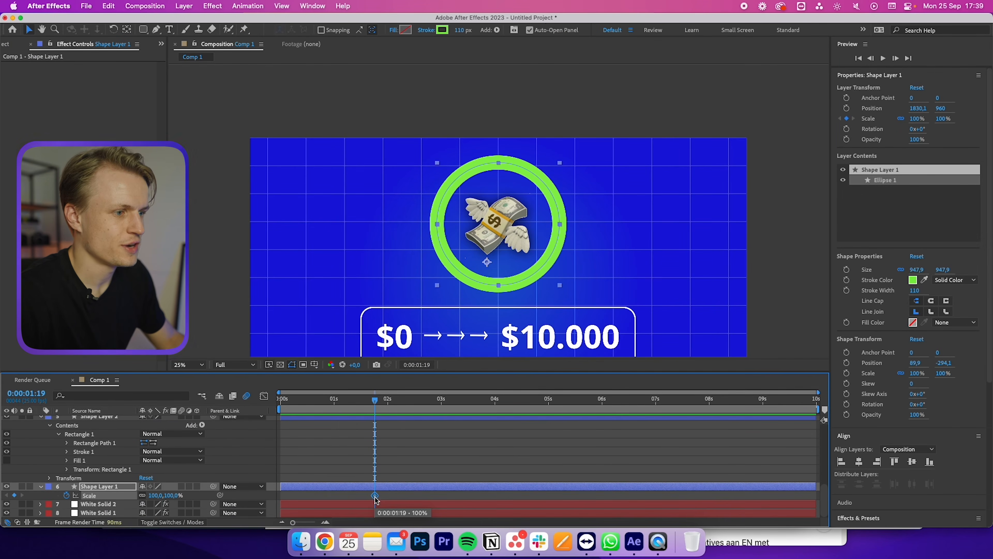
Set the green ring's Scale to 0% at the start of the composition.
left_click_drag(374, 400, 279, 400)
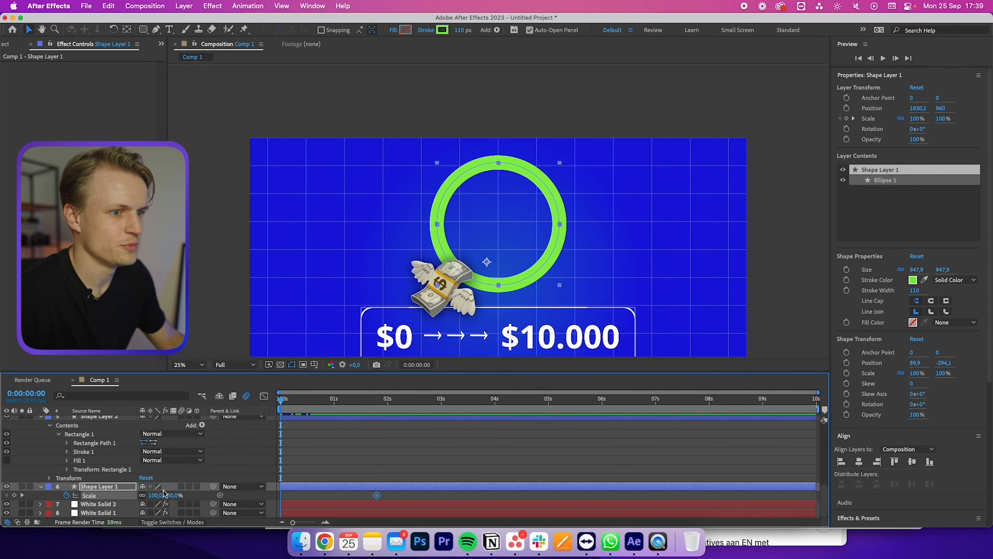
left_click(185, 496)
left_click(171, 495)
type("0")
key("Return")
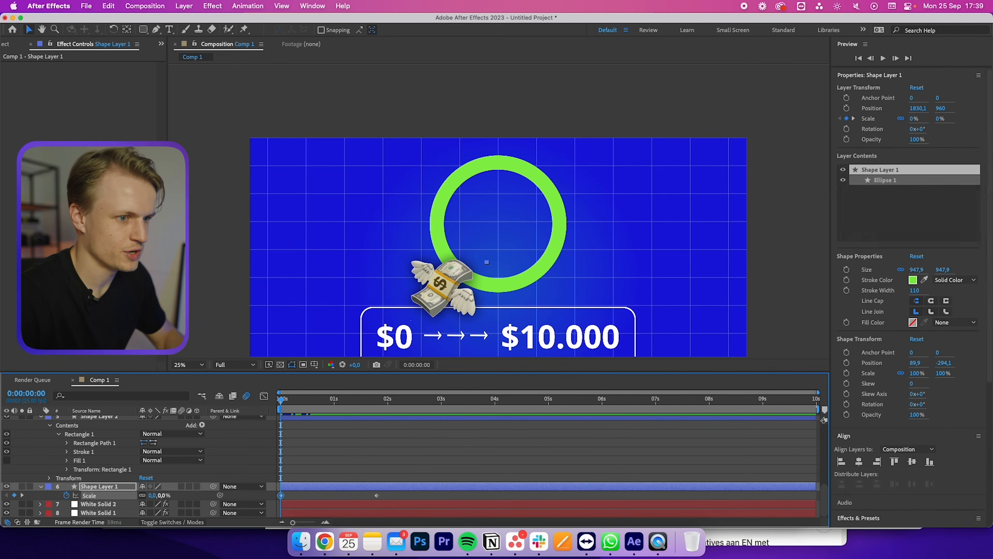
Apply Easy Ease to the ring's 100% Scale keyframe and scrub through the growth.
right_click(378, 497)
mouse_move(430, 516)
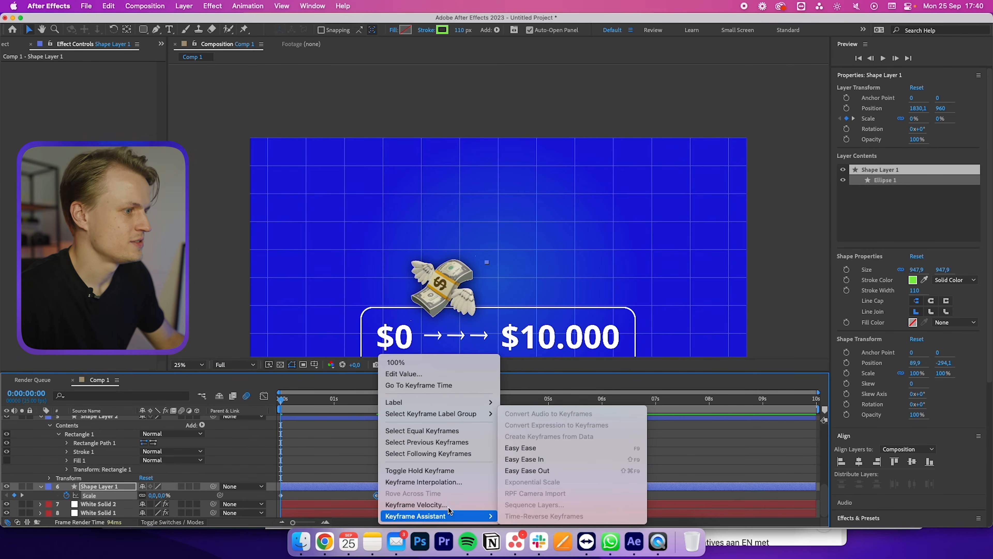
left_click(521, 447)
left_click_drag(363, 400, 366, 403)
left_click_drag(401, 412, 399, 411)
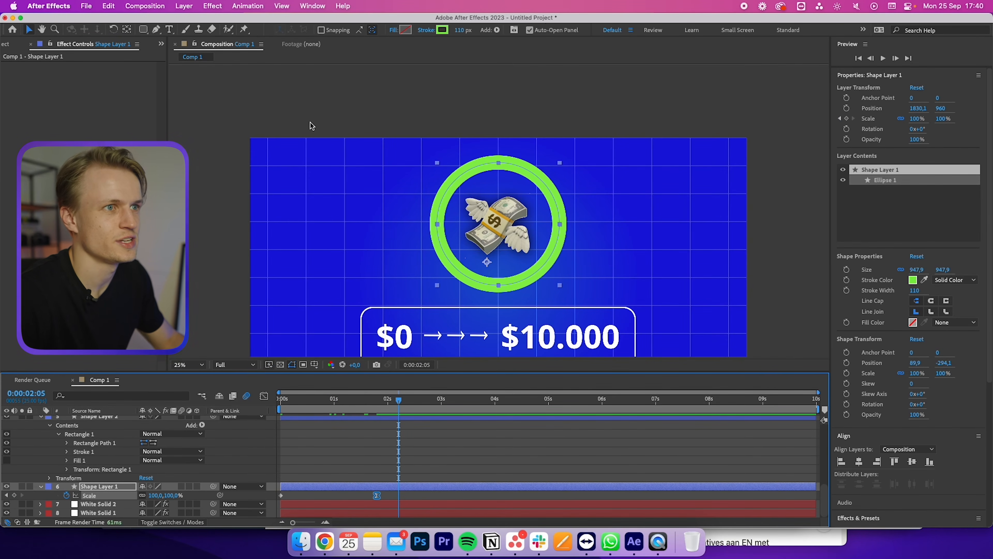
Move the ring layer's anchor point to the center of the ring and check the scaling.
left_click(127, 31)
left_click_drag(486, 262, 498, 224)
left_click_drag(399, 454, 405, 456)
key("v")
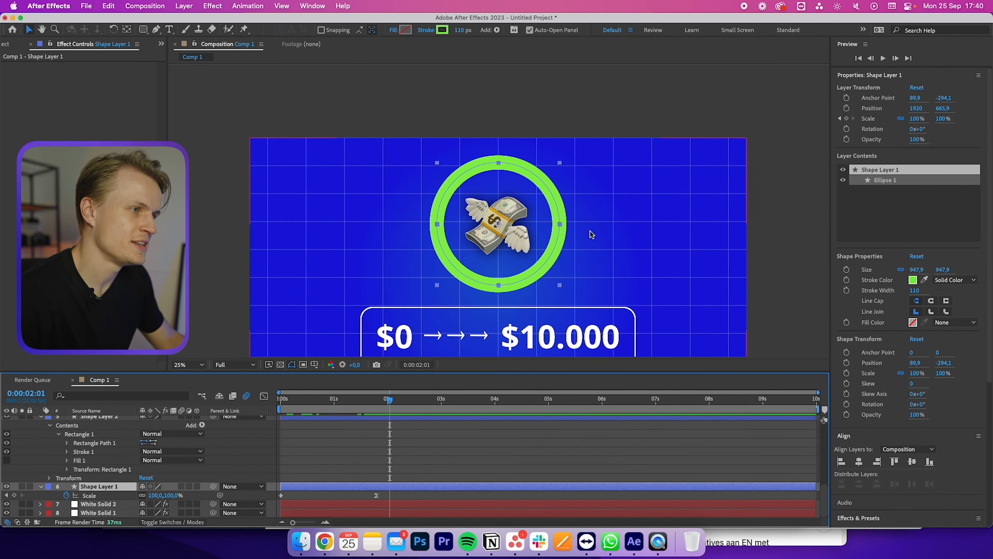
Duplicate the ring layer and change the lower ring's stroke color to white.
key("super+d")
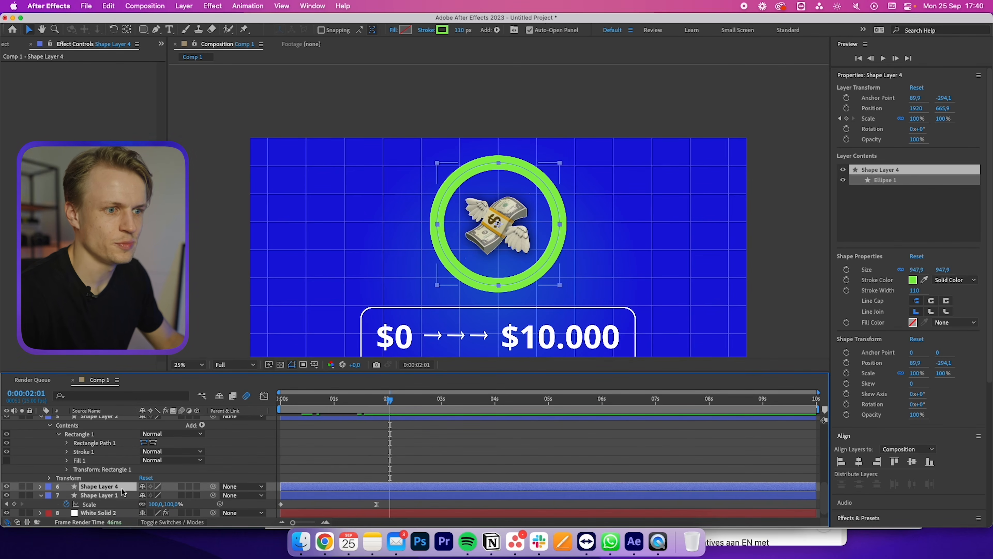
left_click(111, 495)
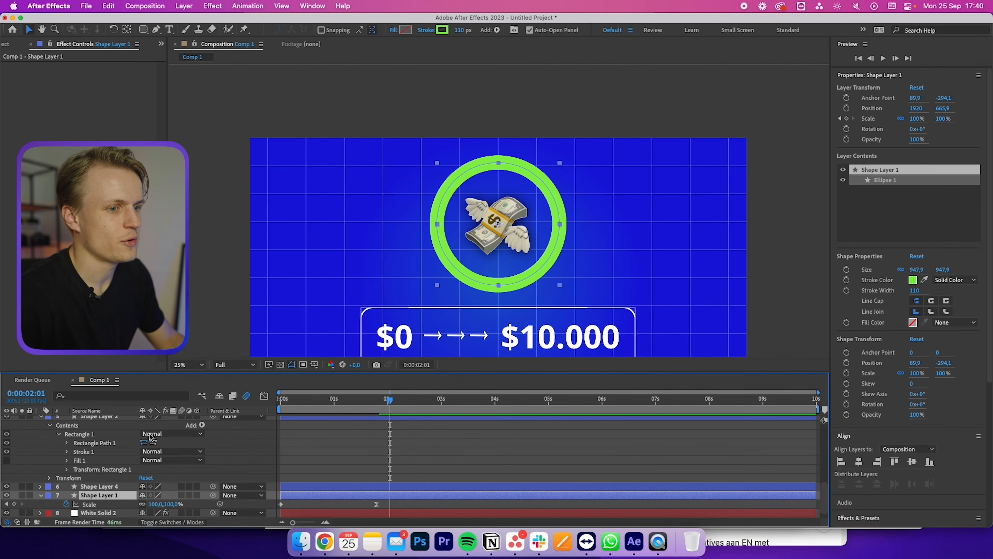
left_click(442, 30)
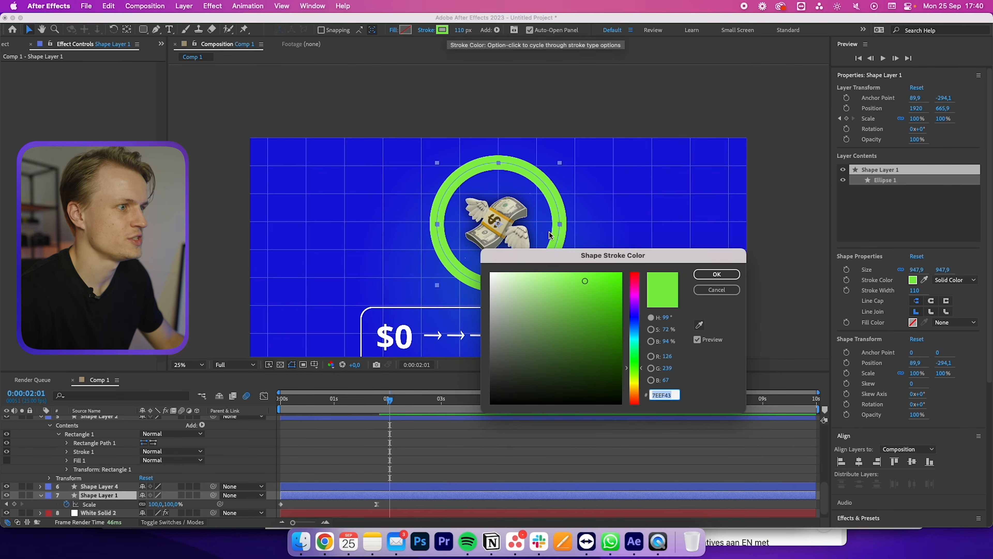
left_click(491, 273)
left_click(718, 274)
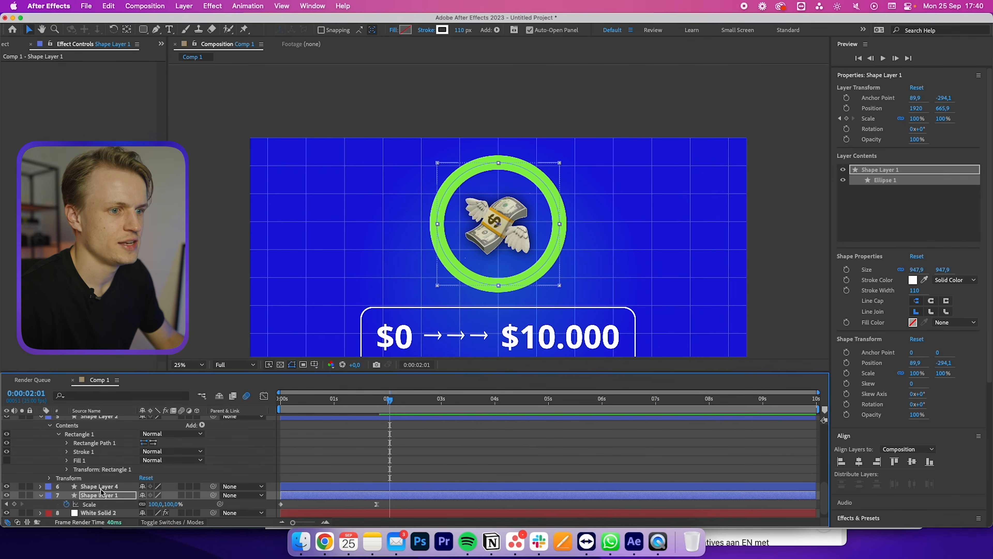
Add Trim Paths to the upper green ring layer.
left_click(100, 486)
left_click(41, 487)
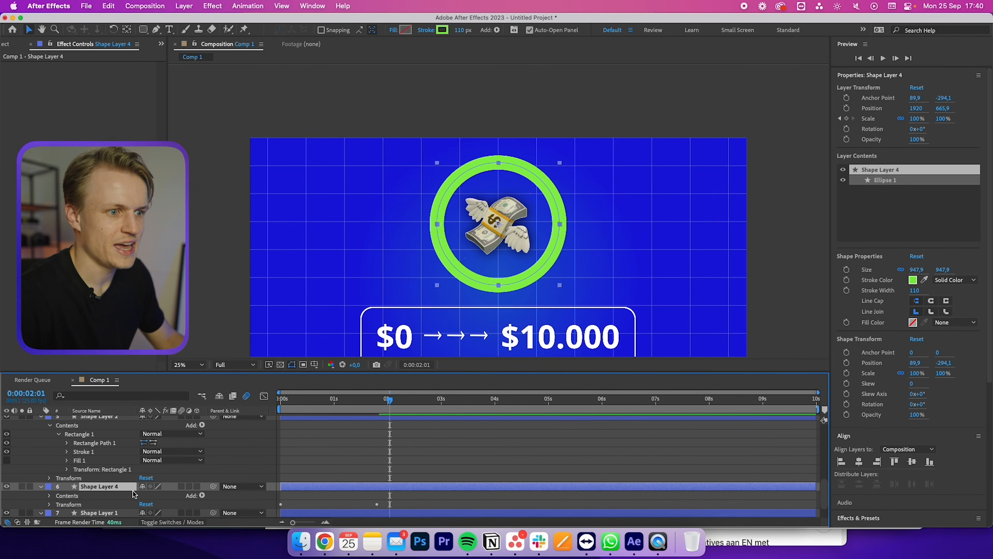
left_click(202, 495)
left_click(222, 470)
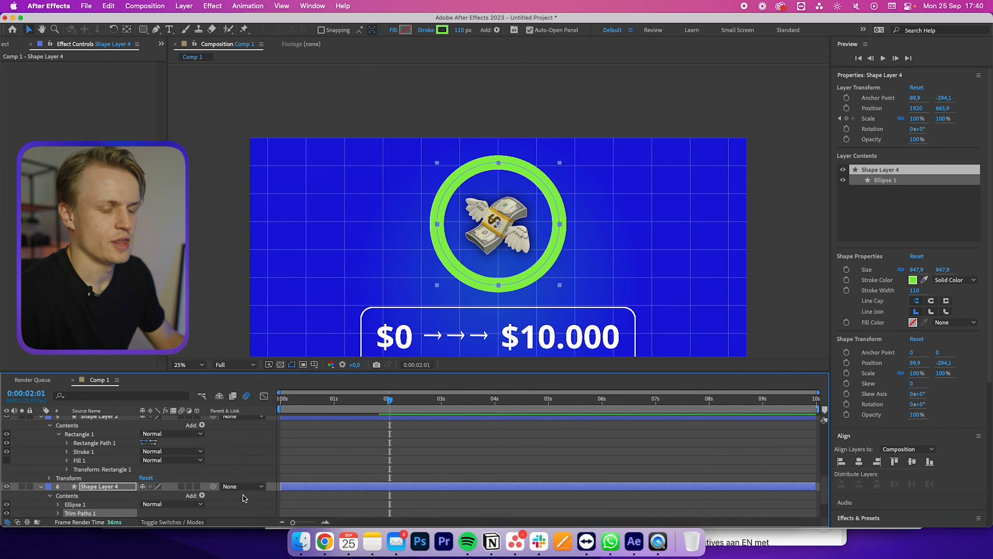
Keyframe the green ring's Trim Paths End from 0% at 0:00:00:21 to 100% at 0:00:02:01 and scrub through it.
key("Home")
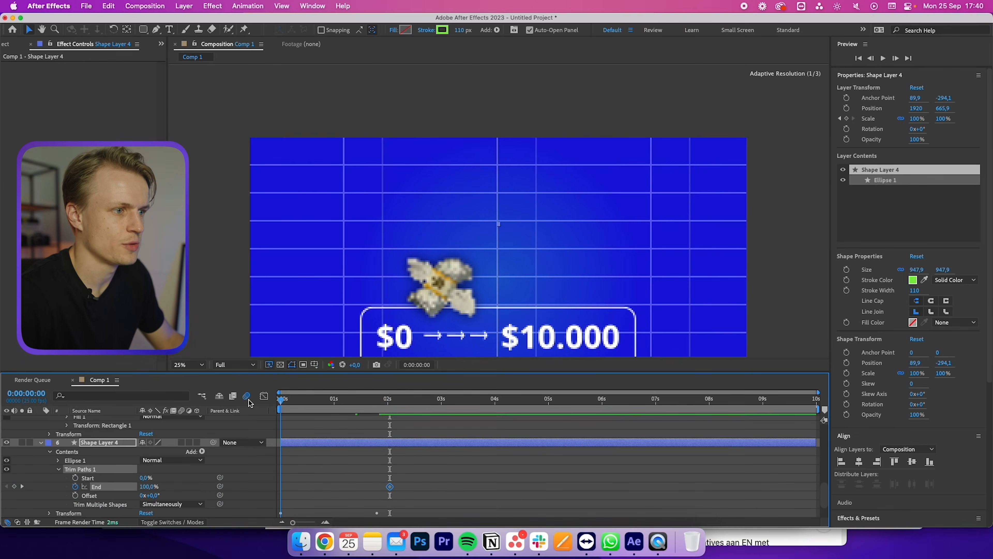
left_click_drag(257, 403, 326, 402)
left_click_drag(150, 488, 13, 486)
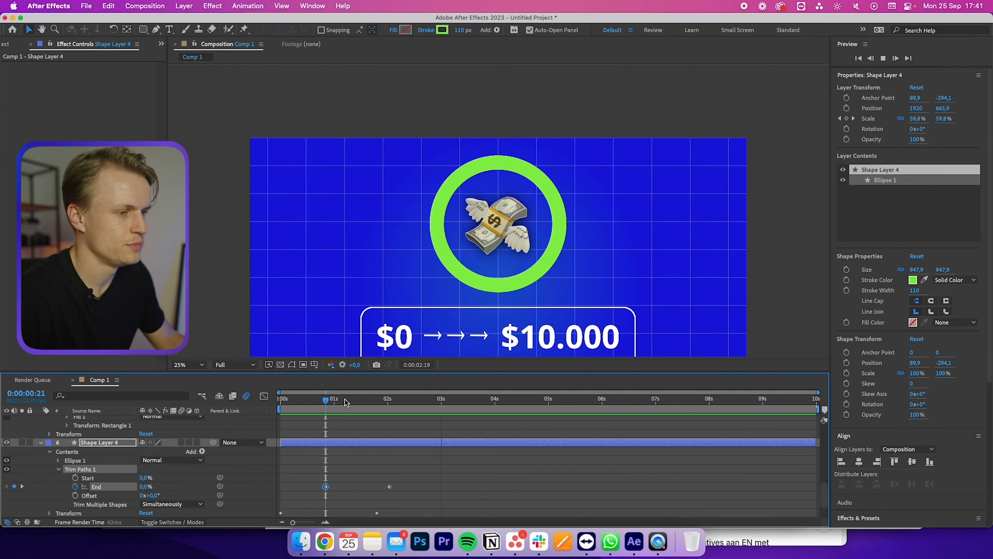
left_click_drag(344, 402, 320, 402)
Apply Easy Ease to both Trim Paths End keyframes and review the green stroke filling the white ring.
left_click(390, 486)
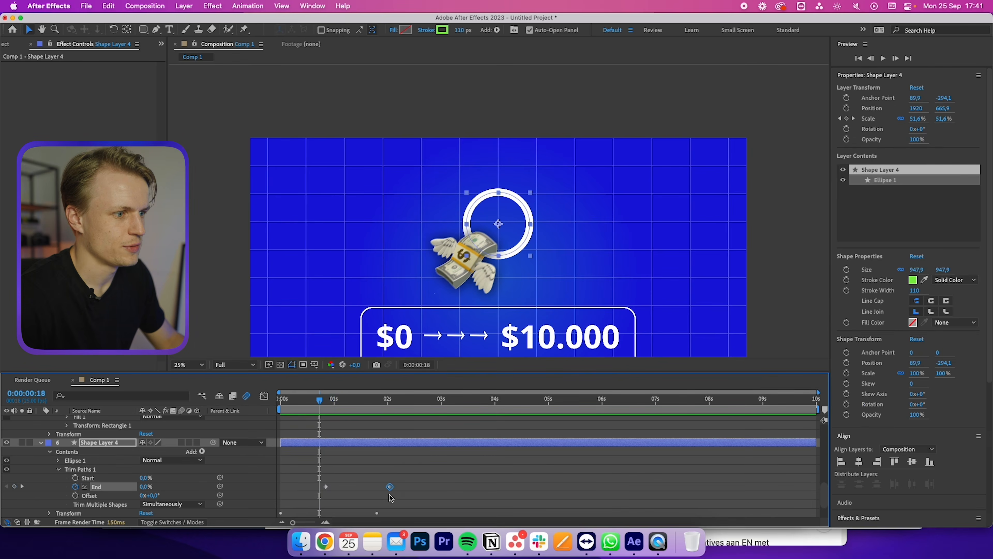
right_click(386, 490)
right_click(390, 487)
mouse_move(444, 514)
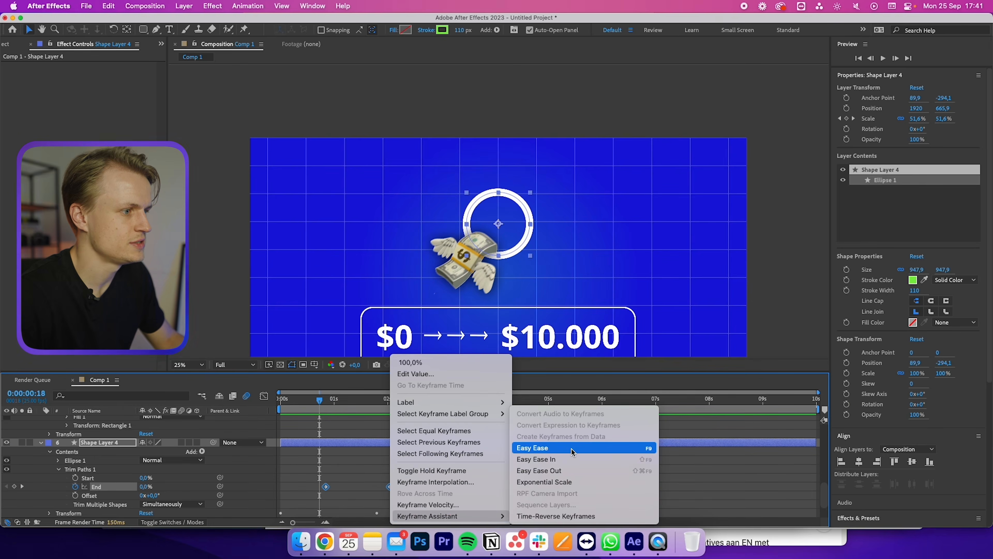
left_click(532, 446)
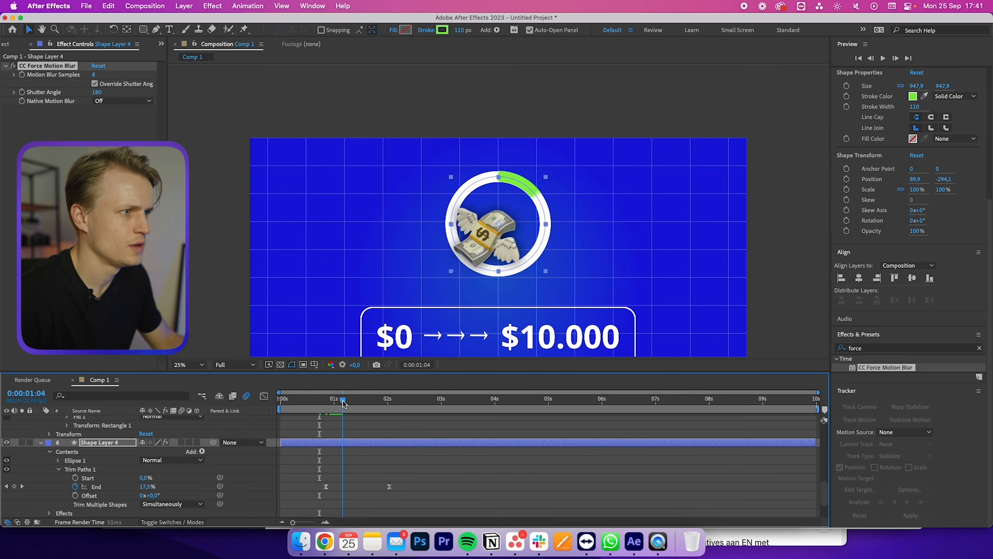
left_click_drag(343, 403, 396, 403)
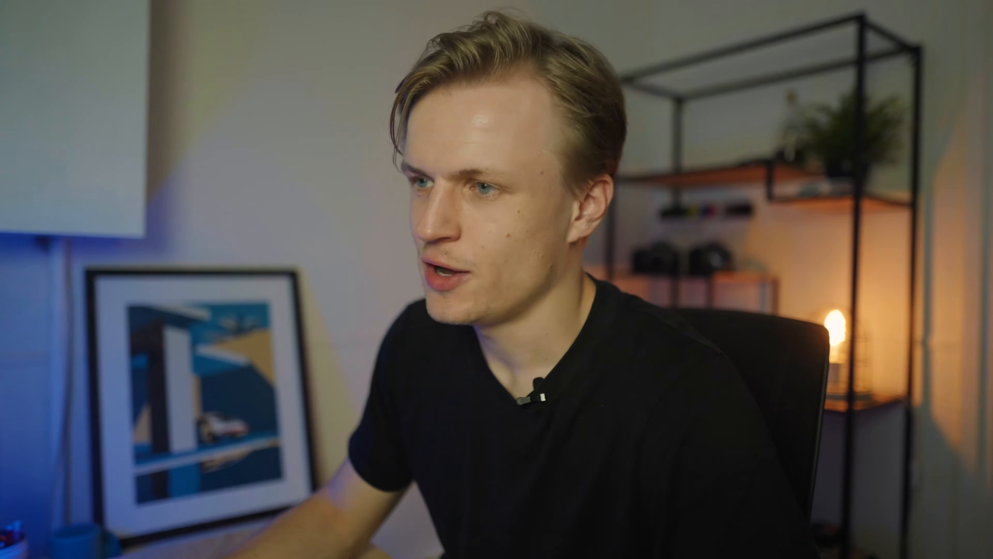